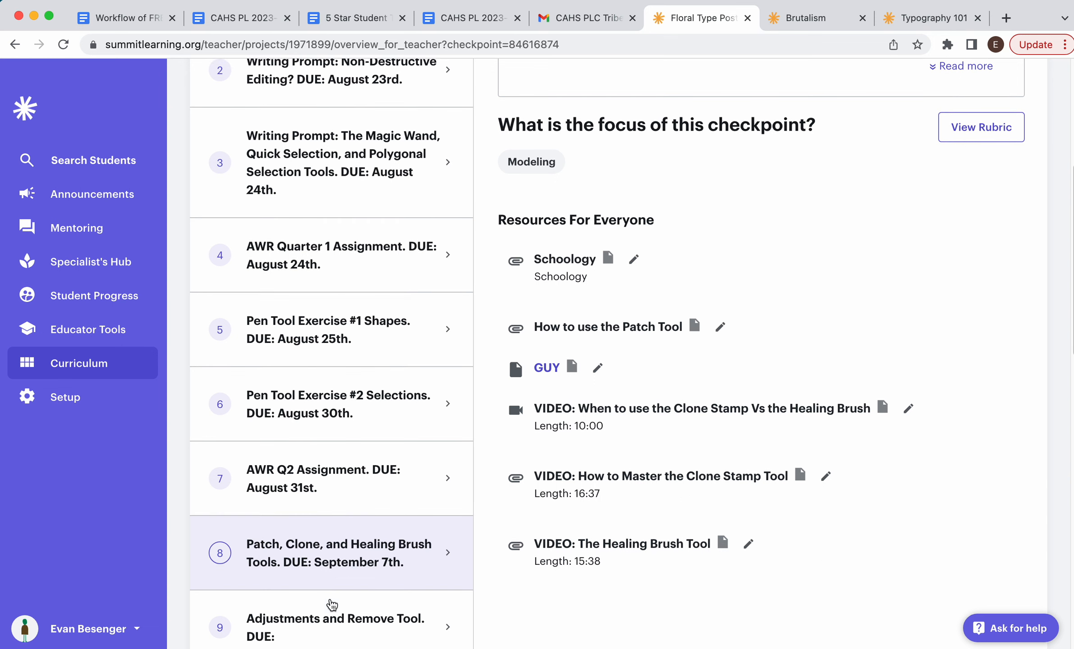
Step: Open checkpoint 9 of the Floral Type Poster project and read its full Remove Tool assignment description
{"action": "left_click", "coordinate": [328, 604]}
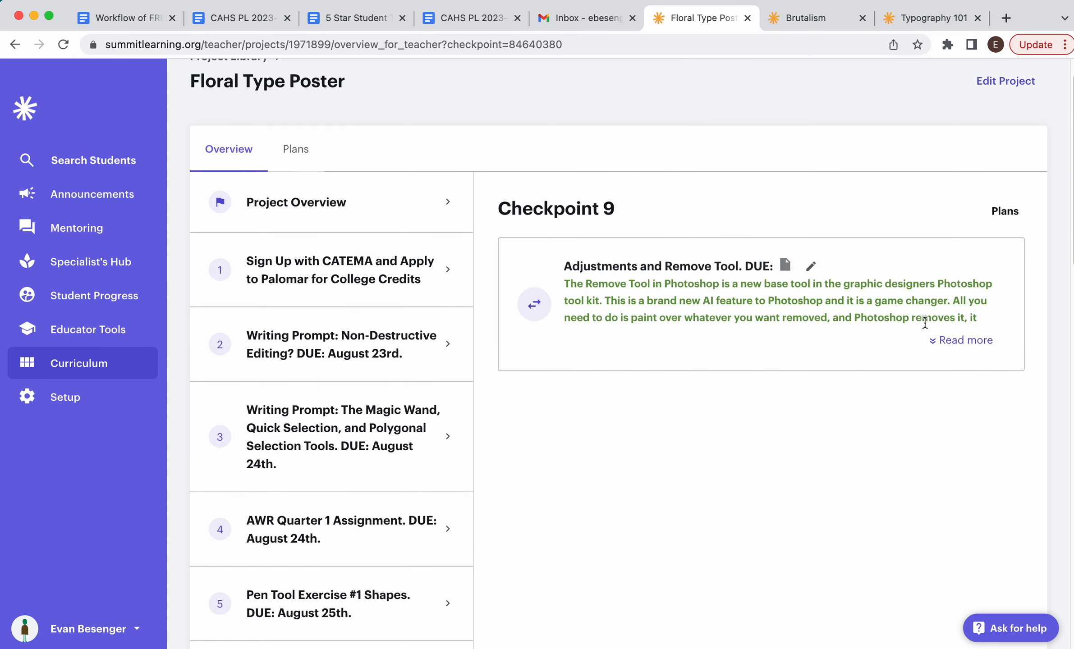
{"action": "left_click", "coordinate": [951, 340]}
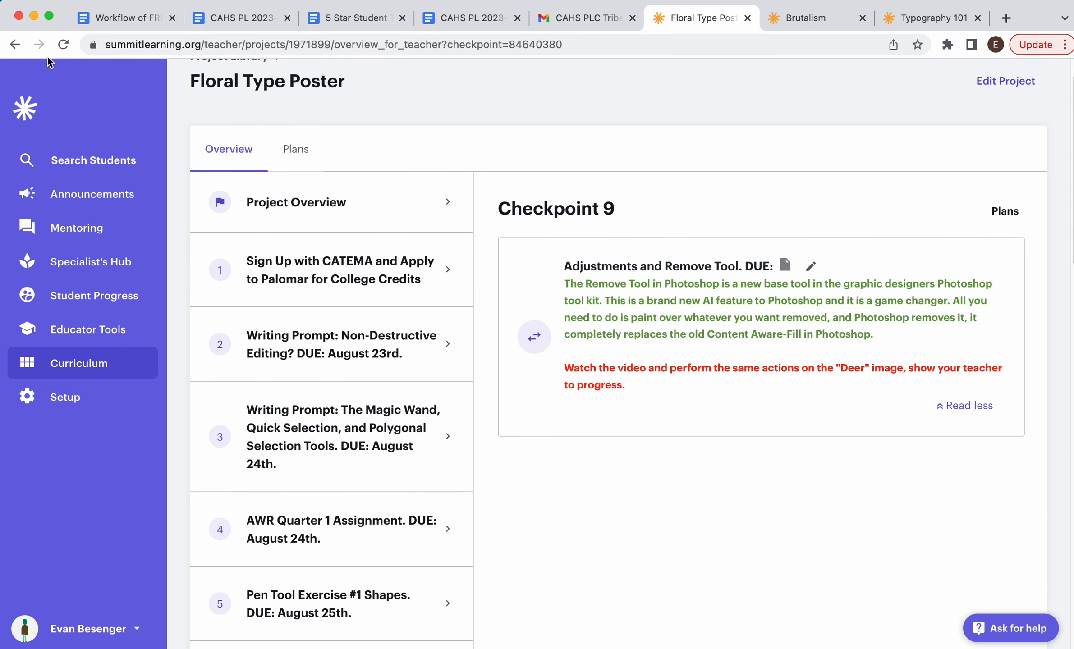
{"action": "left_click", "coordinate": [34, 17]}
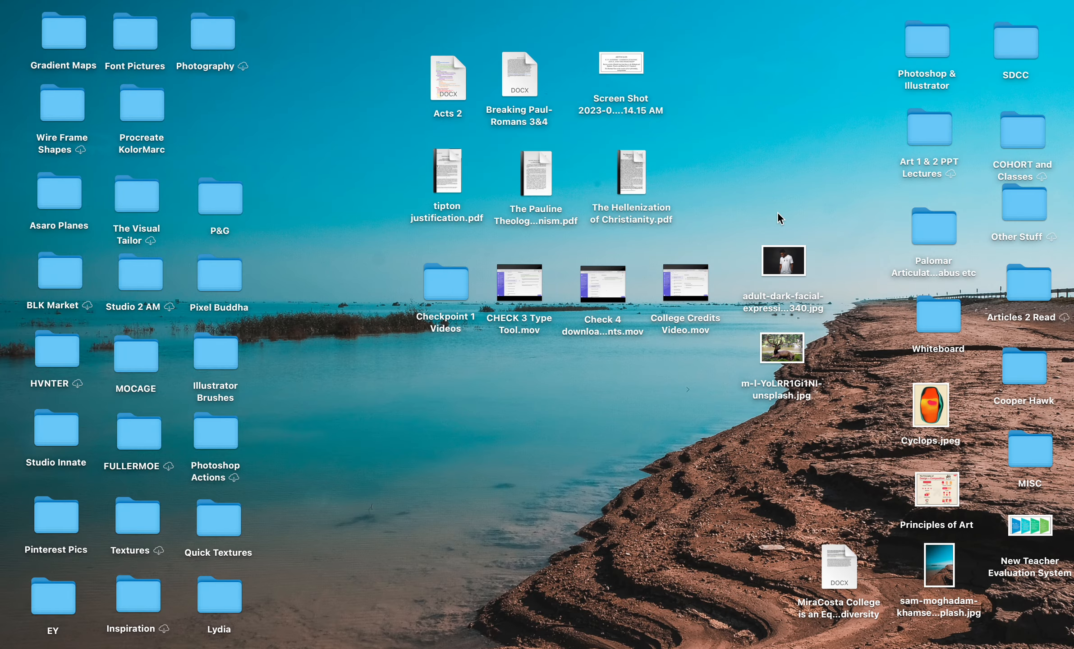
Step: Open the adult-dark-facial-expression-fashion photo in Photoshop and reposition the toolbar and Properties panel
{"action": "left_click_drag", "start_coordinate": [782, 267], "coordinate": [462, 645]}
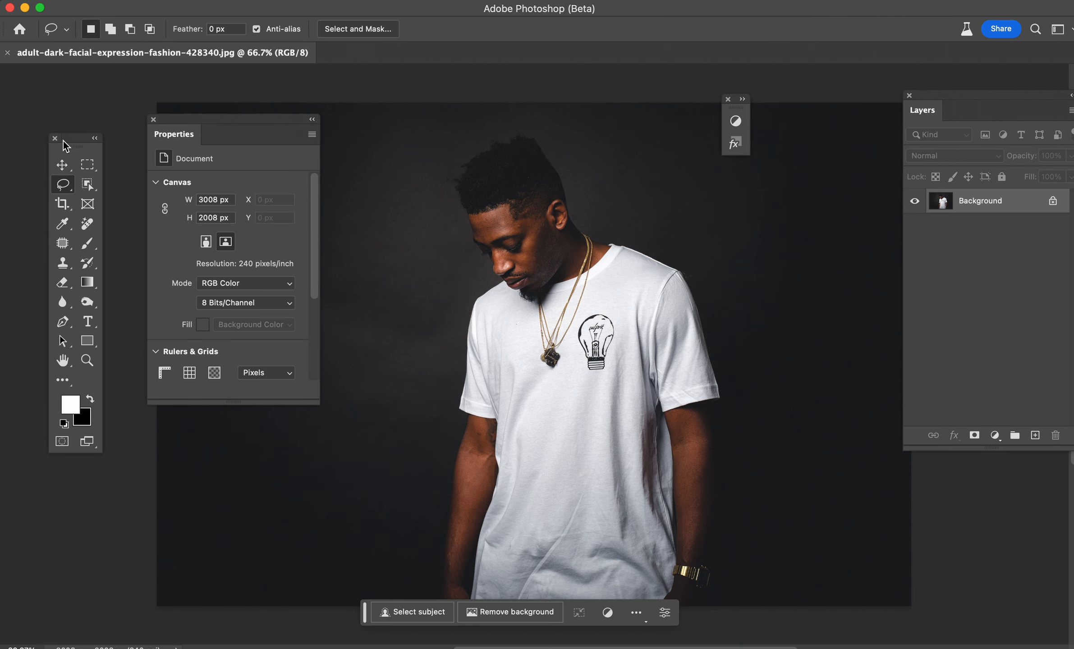
{"action": "left_click_drag", "start_coordinate": [63, 141], "coordinate": [31, 92]}
{"action": "left_click_drag", "start_coordinate": [175, 119], "coordinate": [130, 94]}
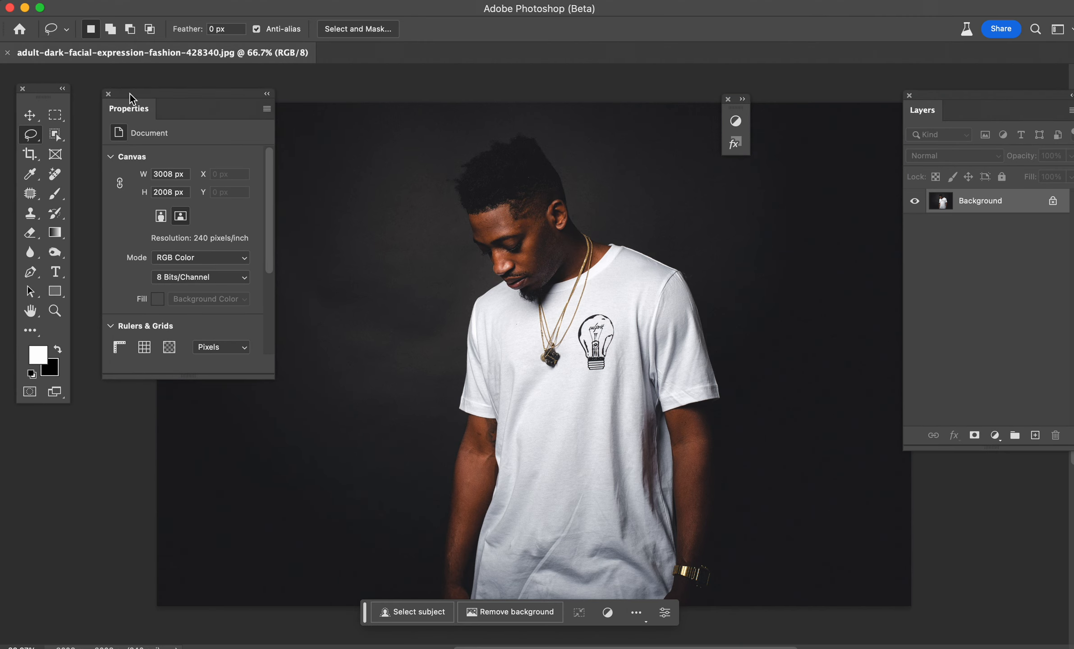
Step: Unlock the Background layer and close the Properties panel, moving the toolbar slightly
{"action": "left_click", "coordinate": [1052, 201]}
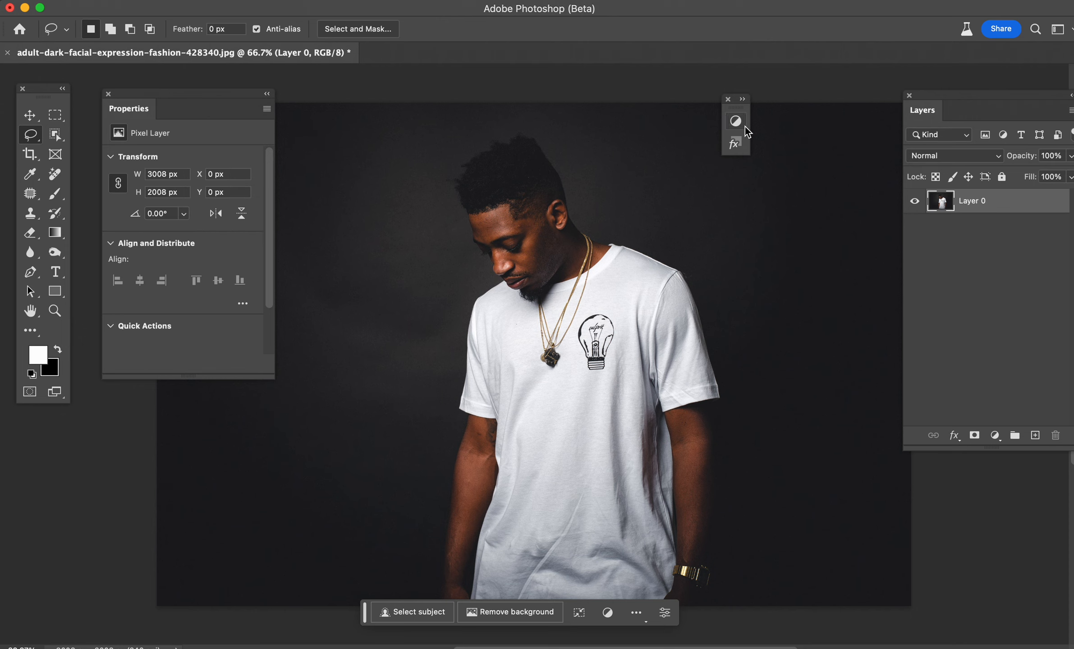
{"action": "left_click", "coordinate": [109, 93]}
{"action": "left_click_drag", "start_coordinate": [44, 88], "coordinate": [98, 108]}
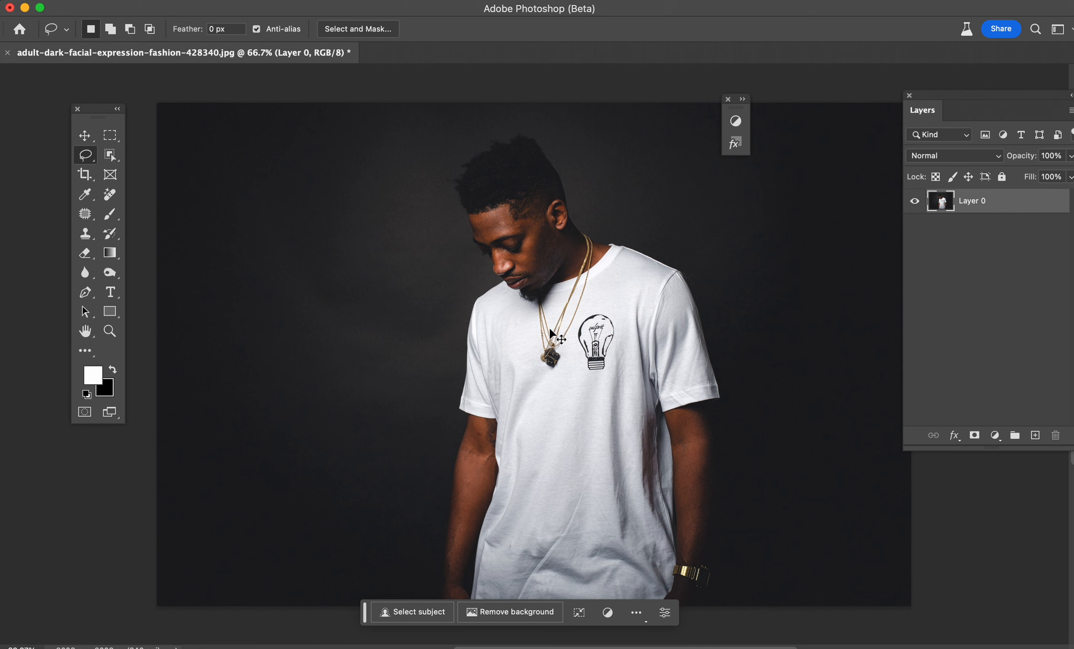
Step: Select the Remove tool and increase its brush size to 60
{"action": "key", "text": "super+equal"}
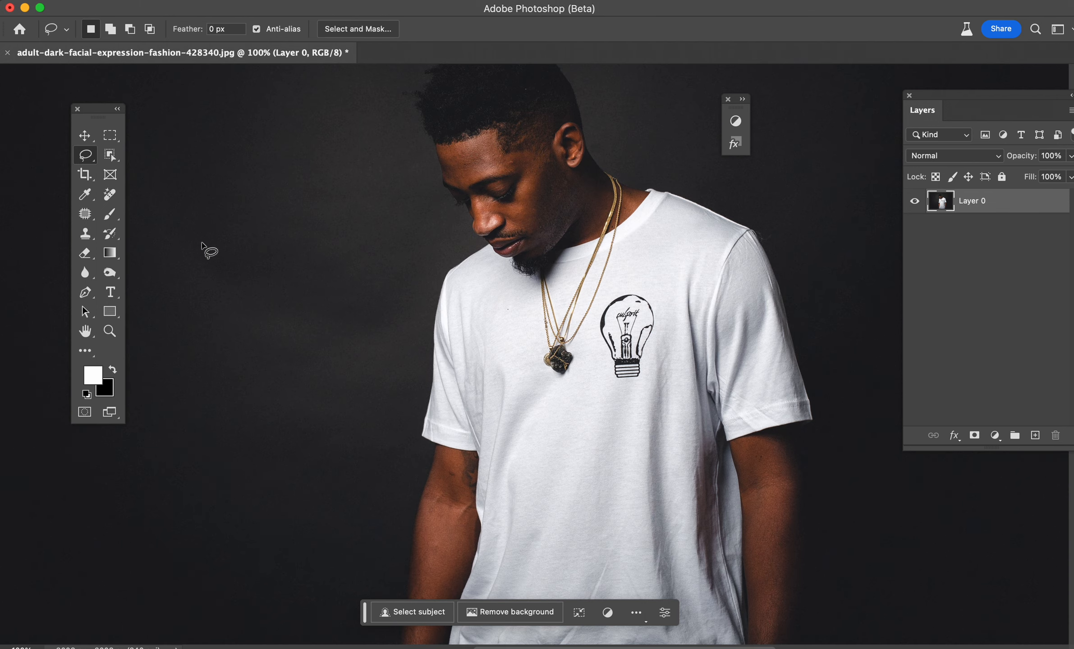
{"action": "left_click", "coordinate": [109, 195]}
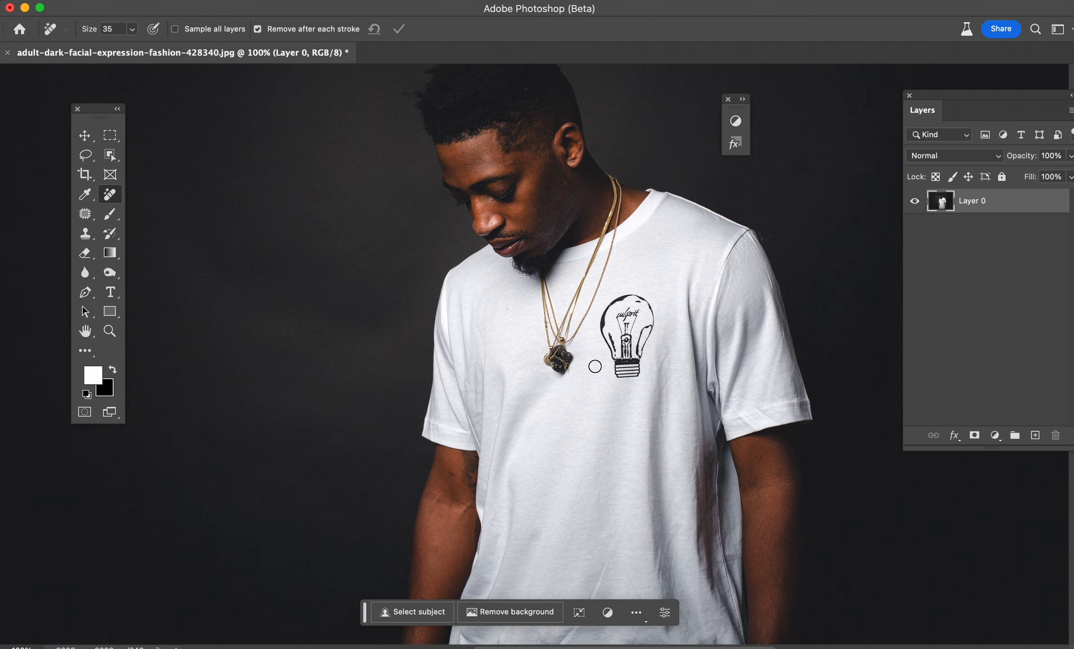
{"action": "key", "text": "bracketright"}
{"action": "key", "text": "bracketright"}
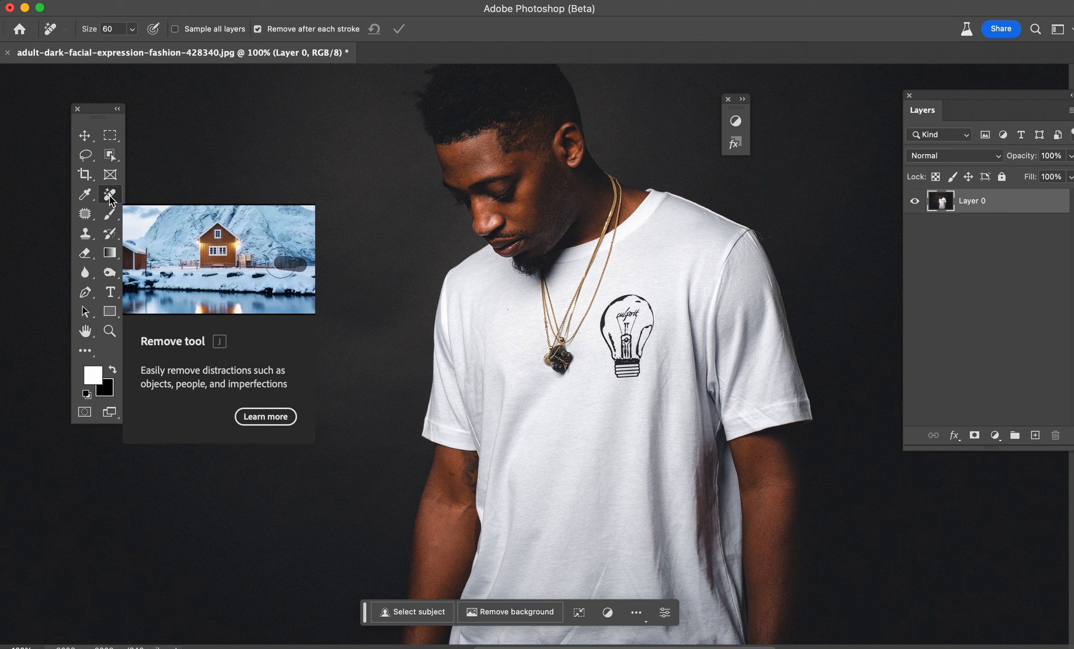
Step: Browse the healing tools group, briefly picking the Patch Tool, then reselect the Remove tool
{"action": "left_click", "coordinate": [84, 216]}
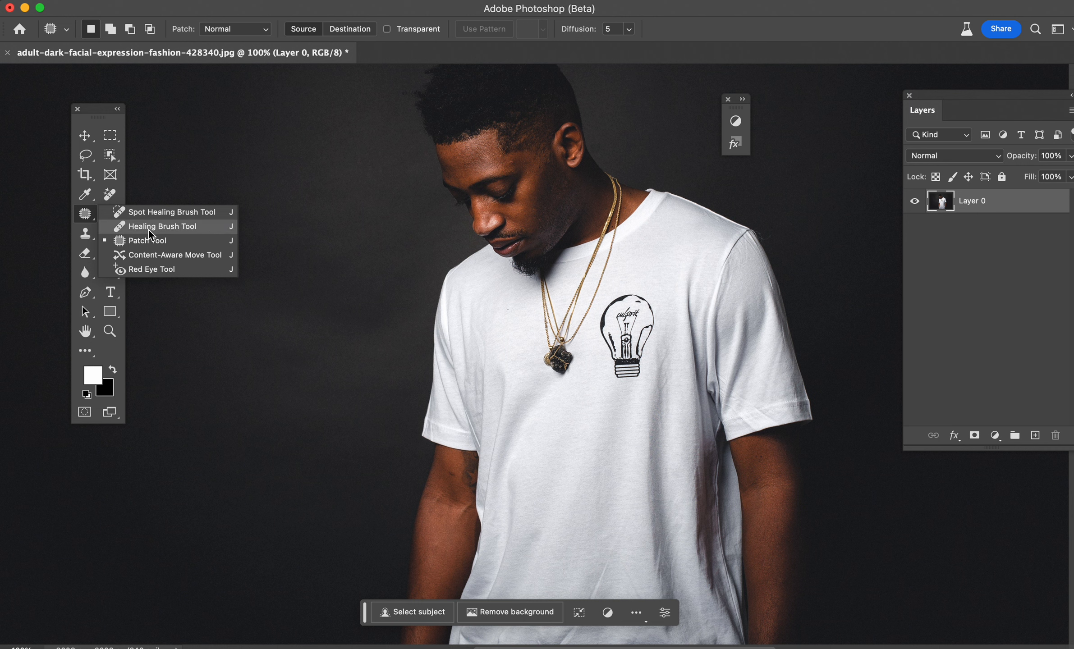
{"action": "left_click", "coordinate": [86, 220]}
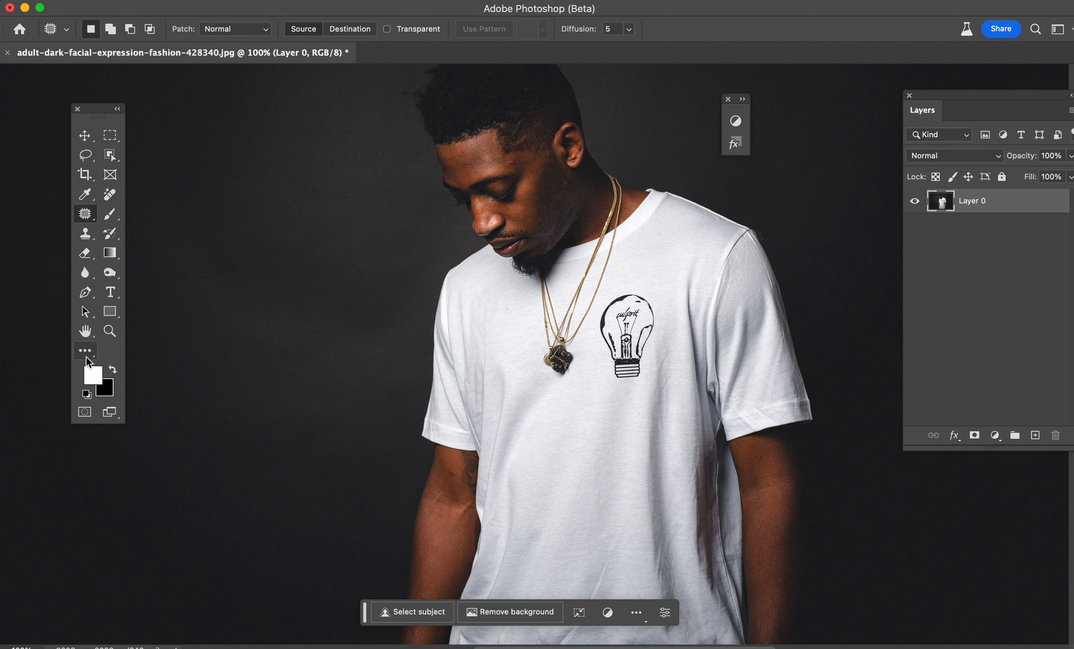
{"action": "left_click", "coordinate": [116, 199]}
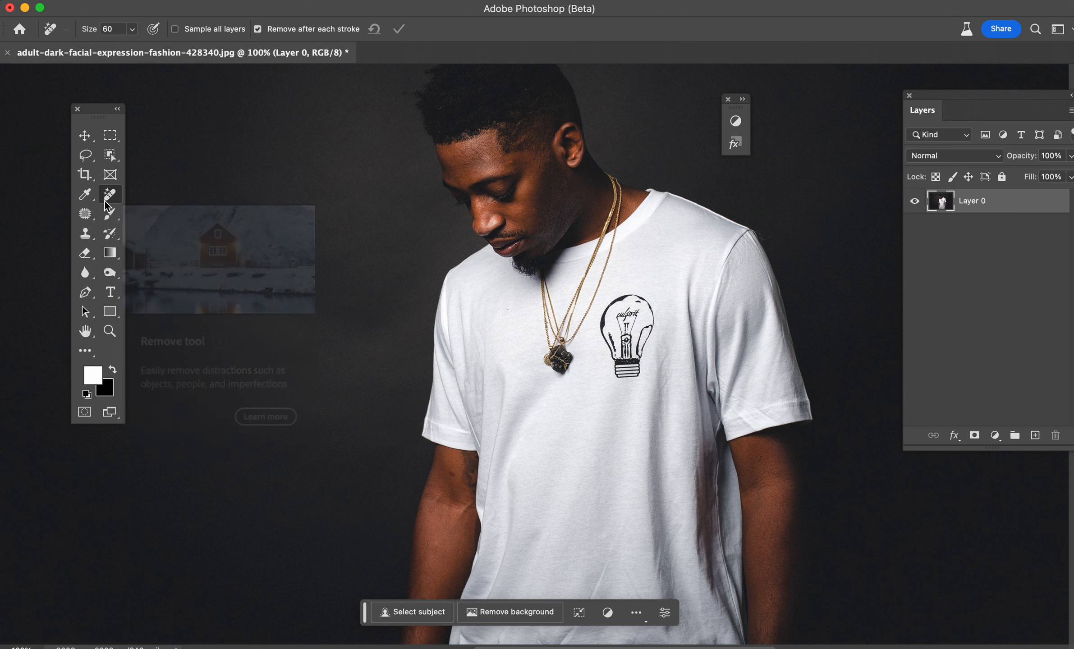
Step: Customize the toolbar, moving the Patch Tool into its own slot and then back into the healing tools group
{"action": "left_click", "coordinate": [90, 356]}
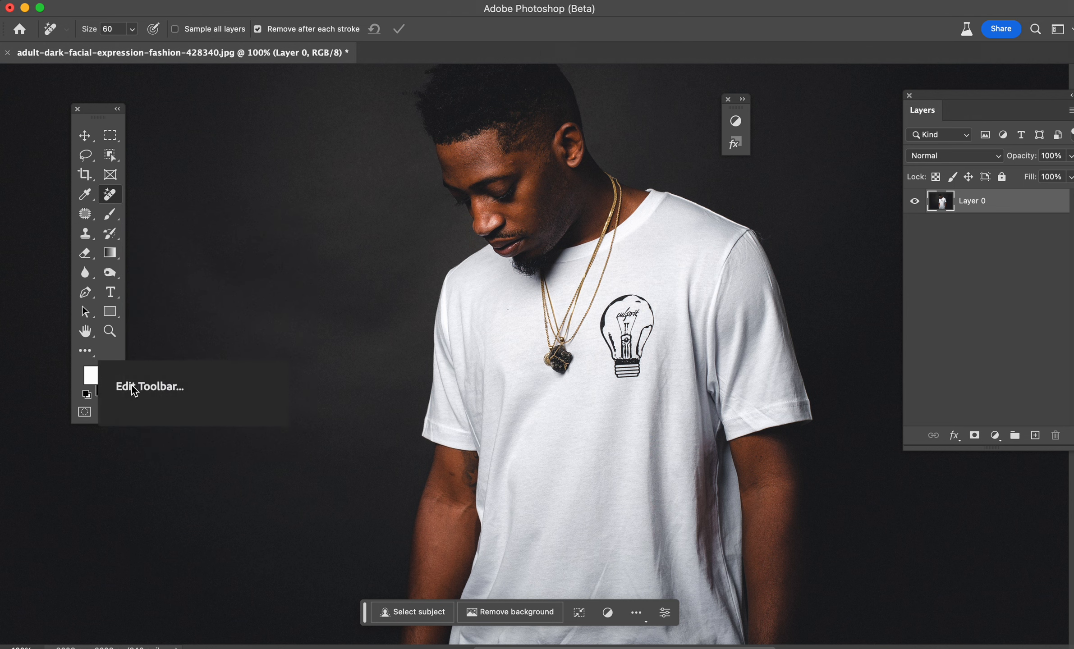
{"action": "left_click", "coordinate": [86, 356]}
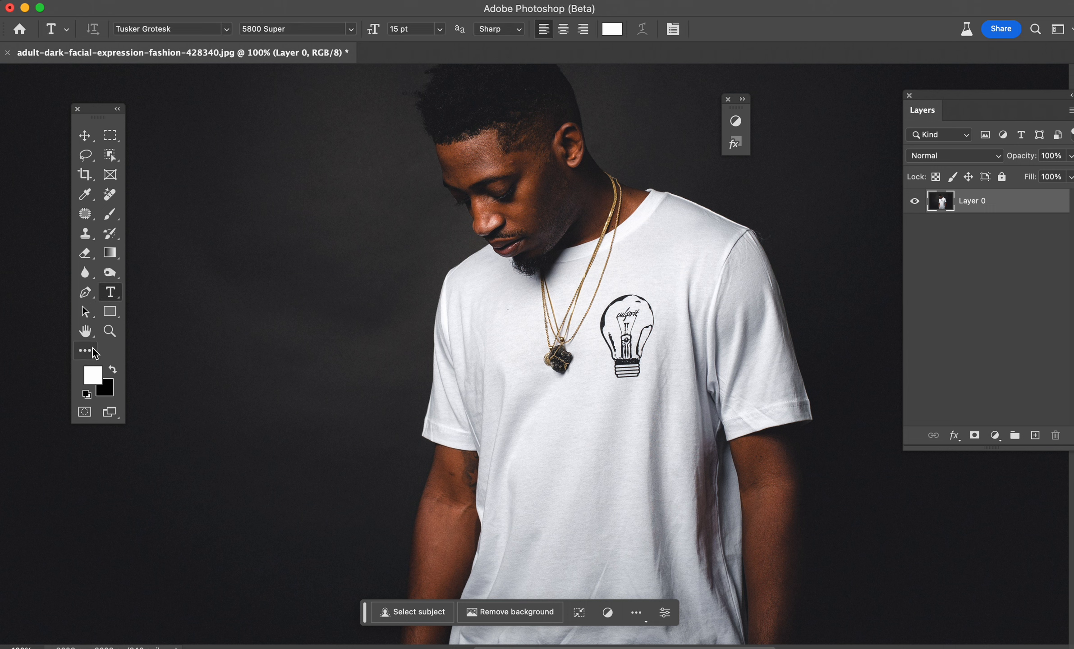
{"action": "left_click", "coordinate": [96, 354]}
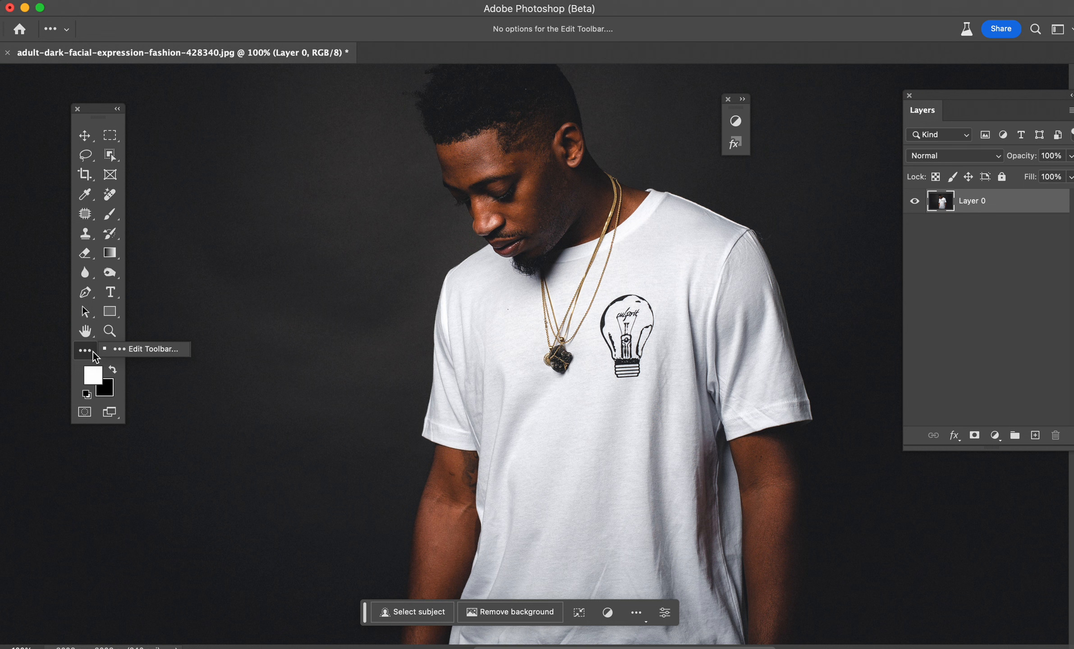
{"action": "left_click", "coordinate": [130, 351]}
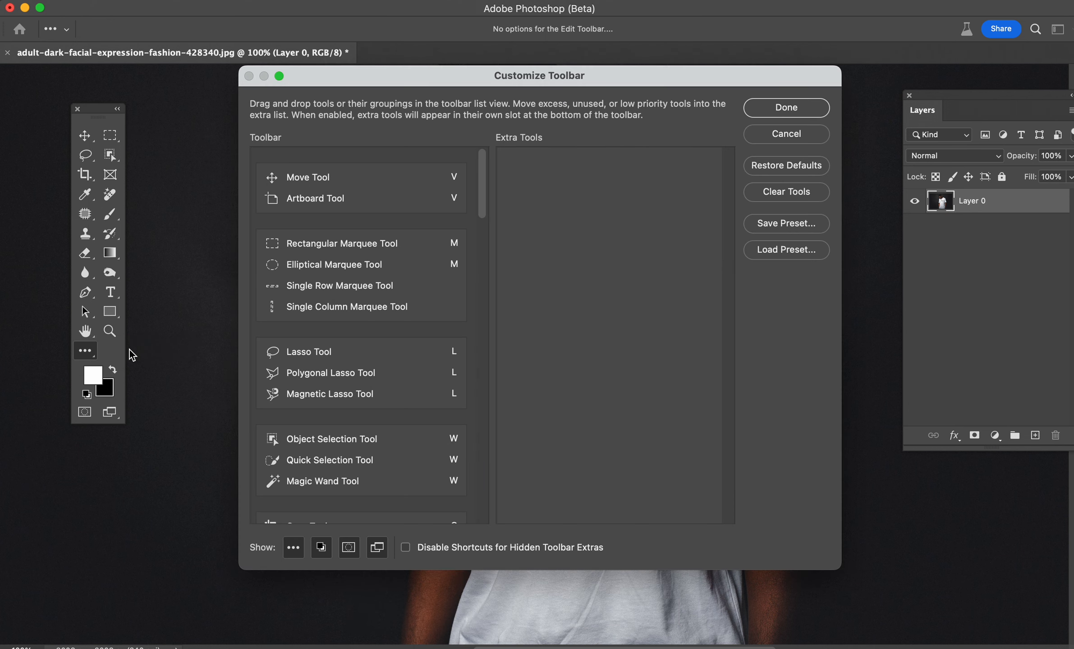
{"action": "scroll", "coordinate": [337, 323], "scroll_direction": "down", "scroll_amount": 5}
{"action": "scroll", "coordinate": [336, 323], "scroll_direction": "down", "scroll_amount": 10}
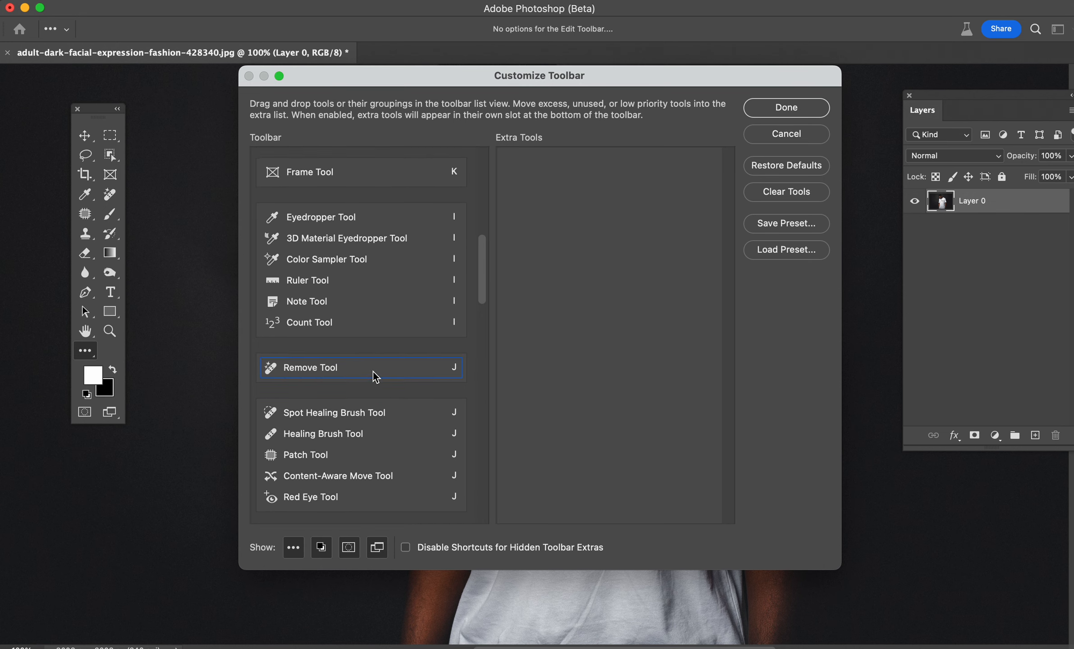
{"action": "scroll", "coordinate": [338, 375], "scroll_direction": "down", "scroll_amount": 2}
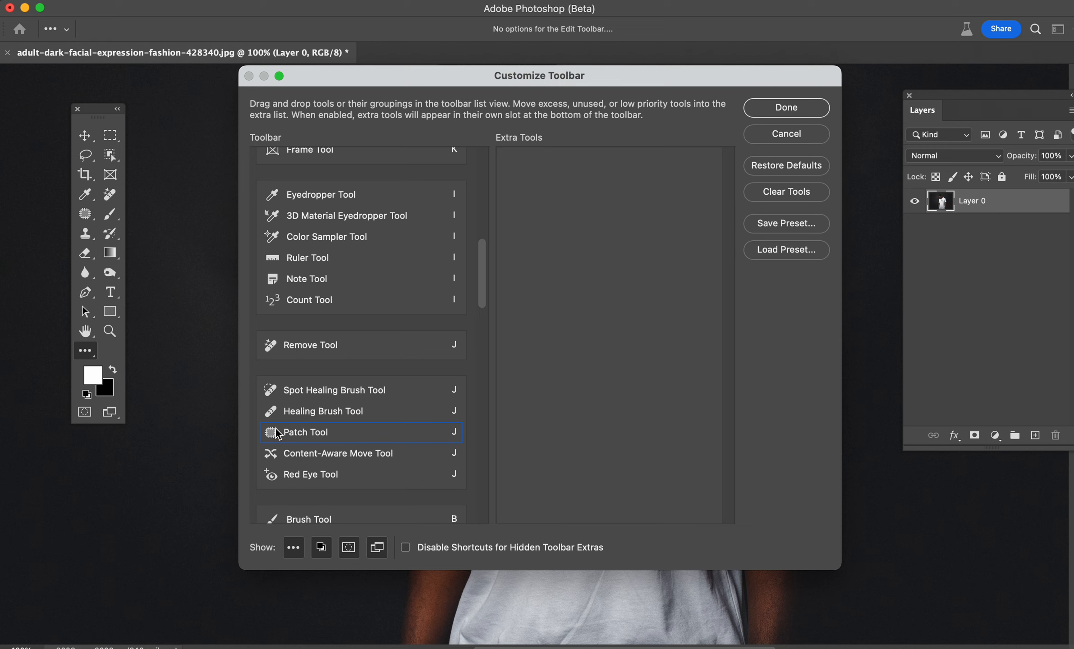
{"action": "double_click", "coordinate": [343, 439]}
{"action": "left_click_drag", "start_coordinate": [341, 437], "coordinate": [355, 376]}
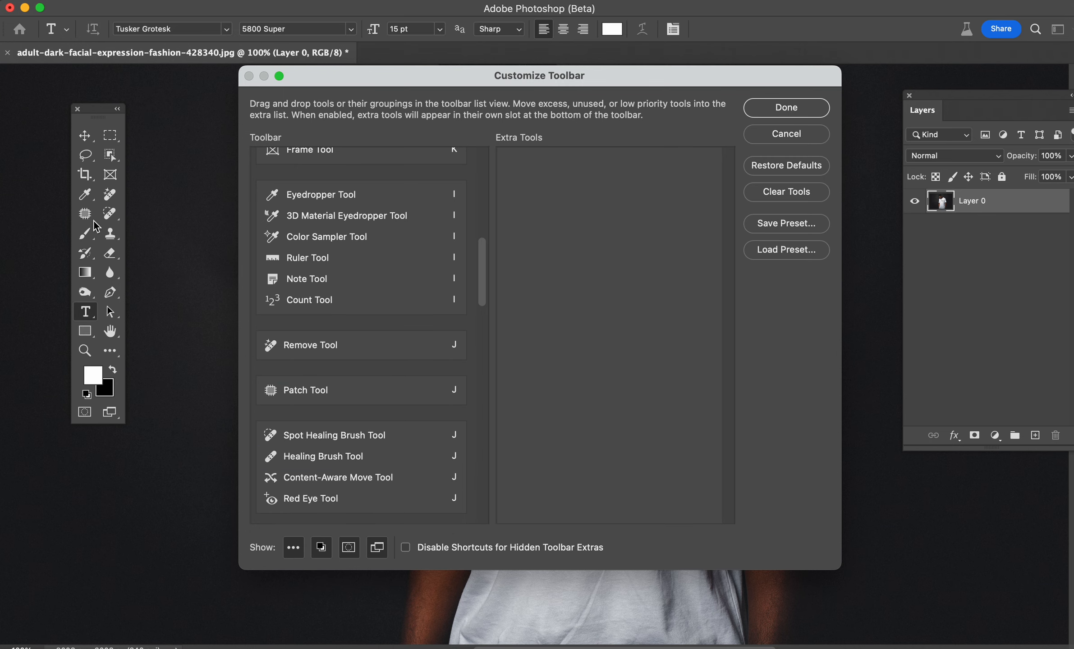
{"action": "mouse_move", "coordinate": [334, 398]}
{"action": "left_mouse_down"}
{"action": "mouse_move", "coordinate": [361, 421]}
{"action": "mouse_move", "coordinate": [376, 459]}
{"action": "left_mouse_up"}
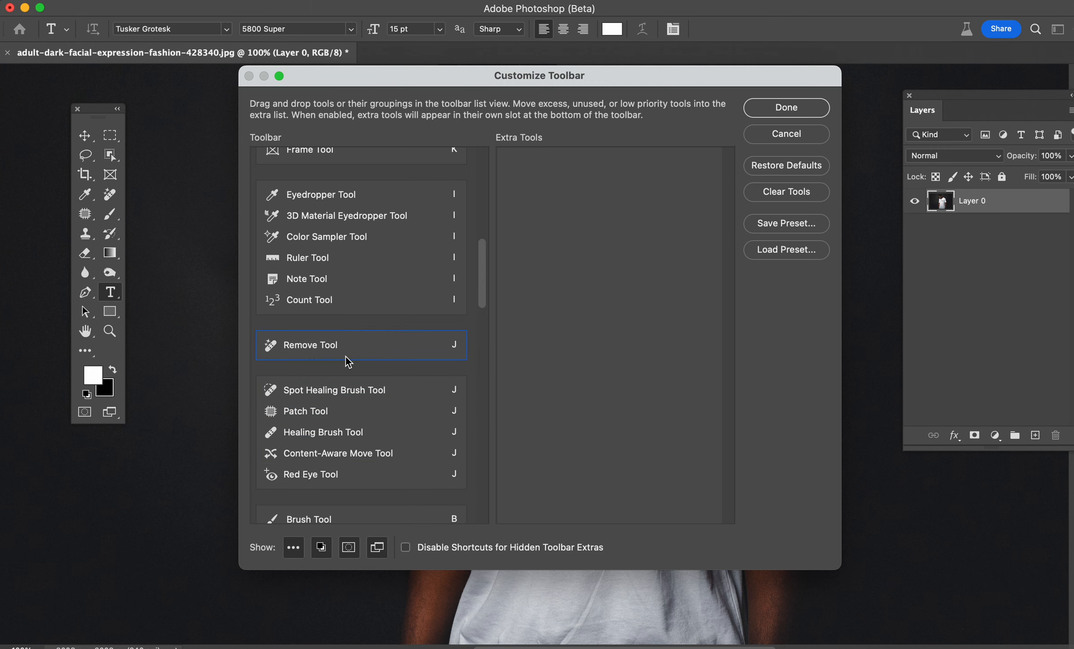
{"action": "left_click", "coordinate": [800, 106]}
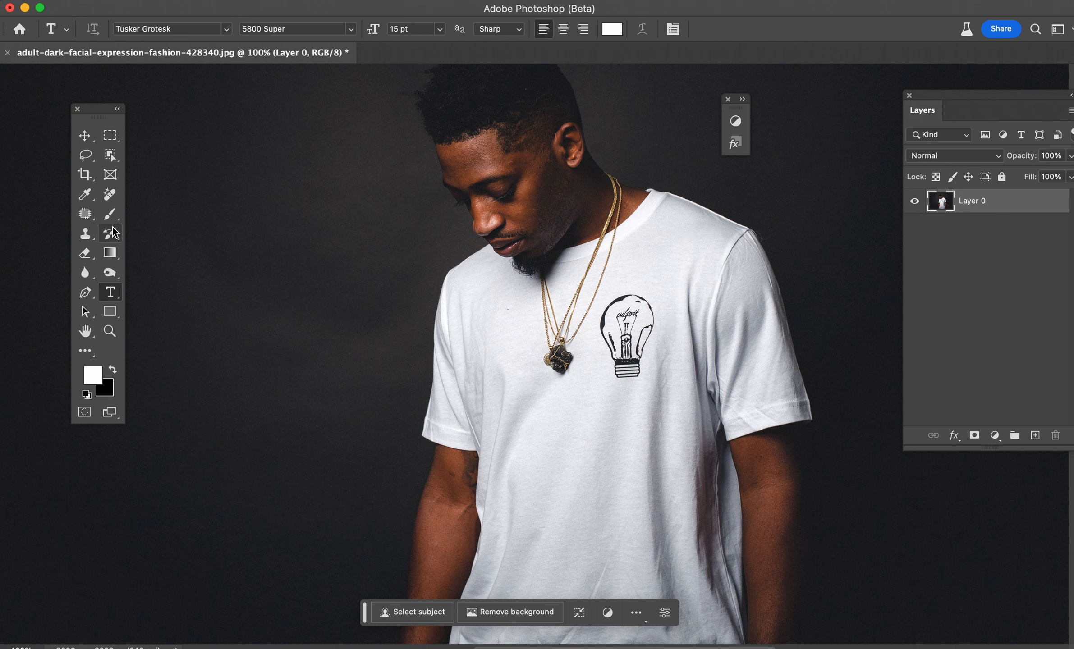
Step: With the Remove tool, paint over the light bulb graphic and the gold necklaces to erase them from the shirt
{"action": "left_click", "coordinate": [107, 199]}
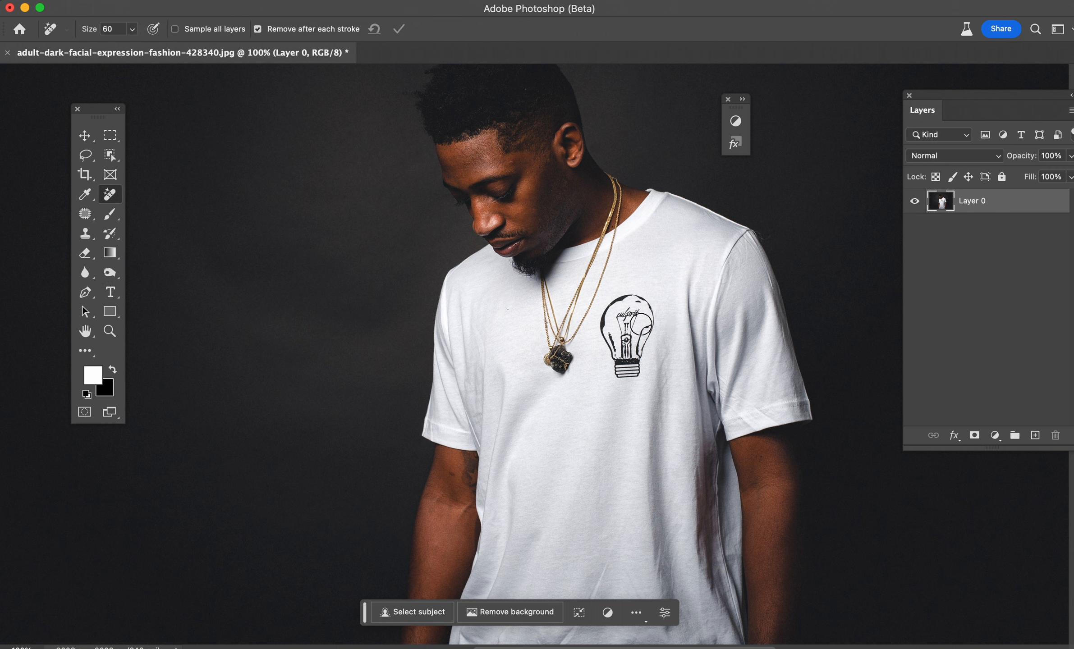
{"action": "mouse_move", "coordinate": [633, 373]}
{"action": "left_mouse_down"}
{"action": "mouse_move", "coordinate": [642, 304]}
{"action": "mouse_move", "coordinate": [614, 305]}
{"action": "mouse_move", "coordinate": [607, 336]}
{"action": "mouse_move", "coordinate": [624, 314]}
{"action": "mouse_move", "coordinate": [619, 374]}
{"action": "mouse_move", "coordinate": [638, 303]}
{"action": "mouse_move", "coordinate": [640, 333]}
{"action": "left_mouse_up"}
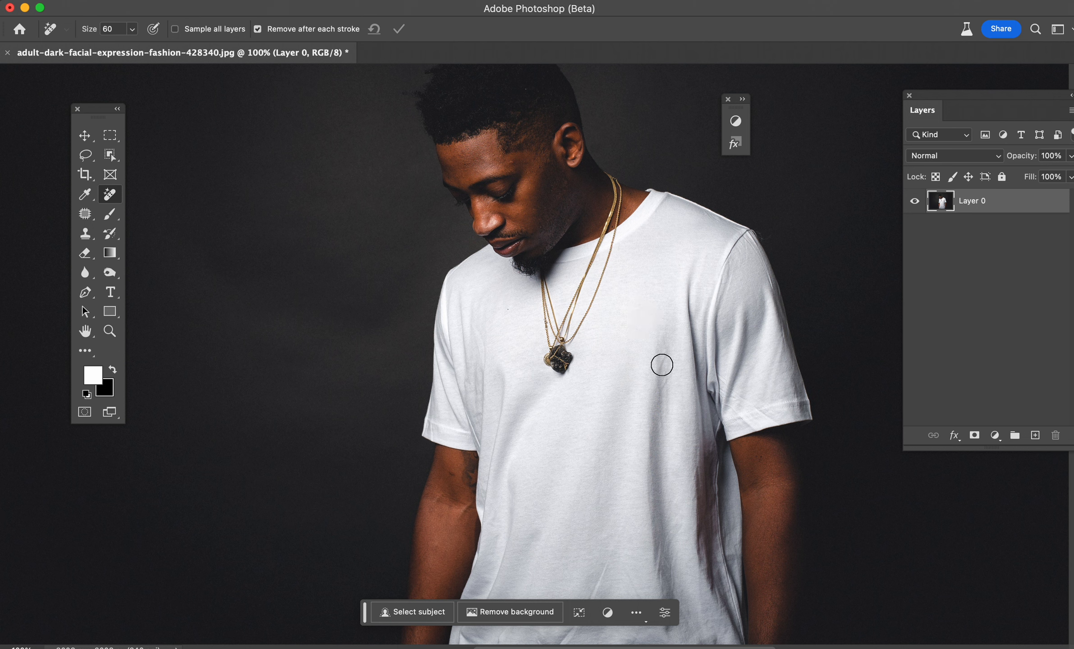
{"action": "mouse_move", "coordinate": [552, 380]}
{"action": "left_mouse_down"}
{"action": "mouse_move", "coordinate": [565, 358]}
{"action": "mouse_move", "coordinate": [546, 364]}
{"action": "mouse_move", "coordinate": [568, 339]}
{"action": "mouse_move", "coordinate": [545, 343]}
{"action": "mouse_move", "coordinate": [544, 291]}
{"action": "mouse_move", "coordinate": [560, 336]}
{"action": "mouse_move", "coordinate": [580, 298]}
{"action": "mouse_move", "coordinate": [560, 351]}
{"action": "mouse_move", "coordinate": [600, 296]}
{"action": "mouse_move", "coordinate": [607, 275]}
{"action": "mouse_move", "coordinate": [580, 294]}
{"action": "mouse_move", "coordinate": [611, 254]}
{"action": "mouse_move", "coordinate": [594, 258]}
{"action": "mouse_move", "coordinate": [609, 175]}
{"action": "left_mouse_up"}
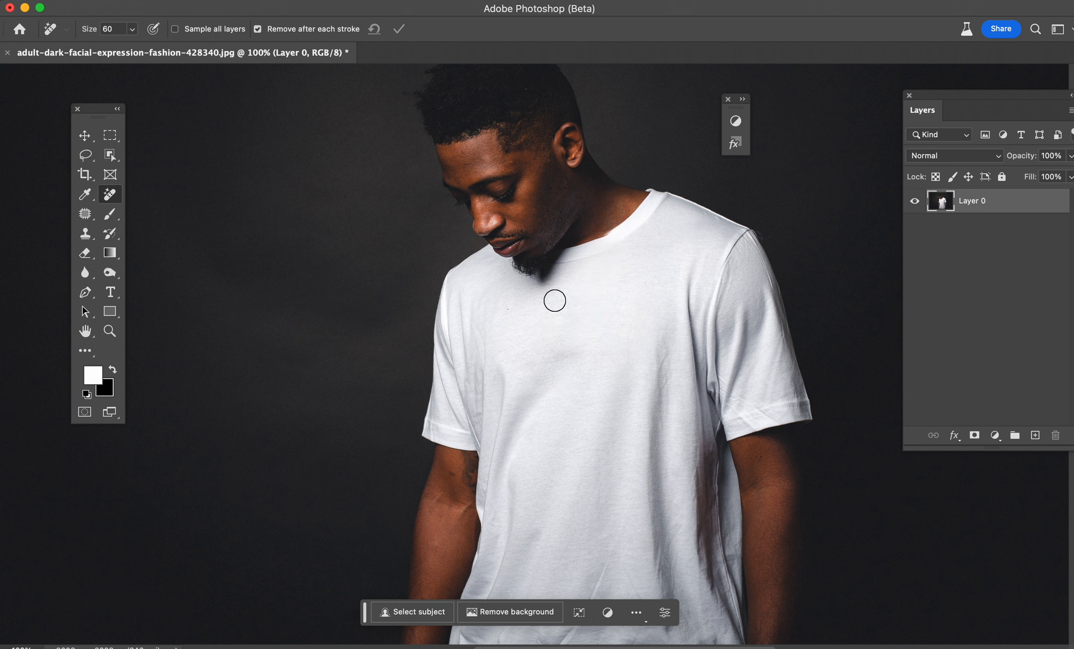
Step: Reduce the brush size to 20 and remove the leftover mark near the shirt collar
{"action": "key", "text": "super+equal"}
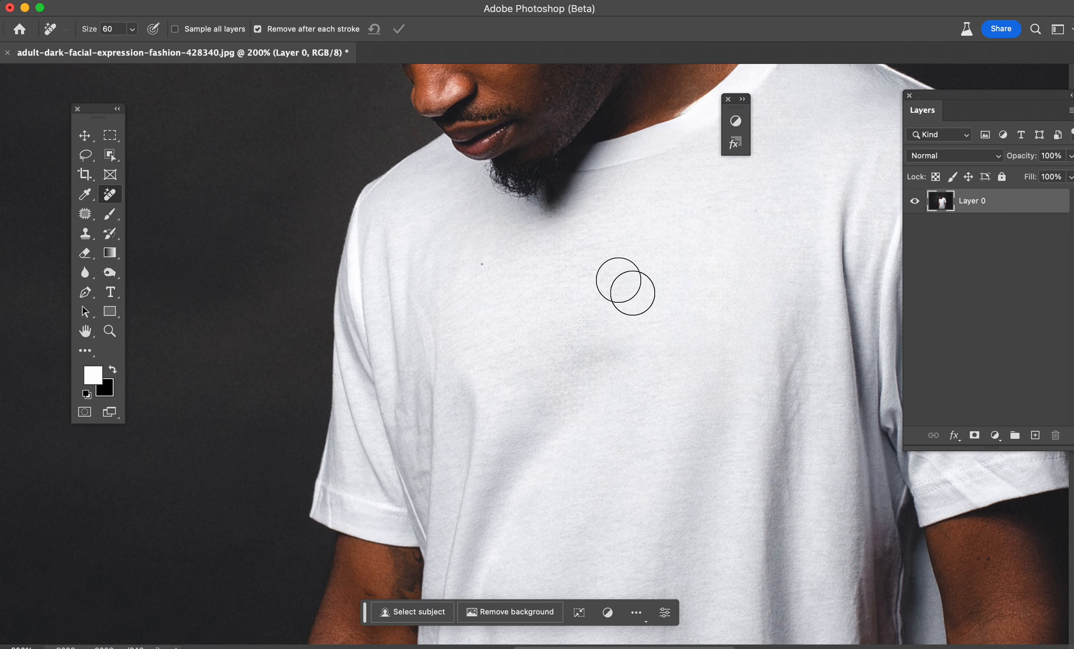
{"action": "left_click_drag", "start_coordinate": [796, 244], "coordinate": [617, 434]}
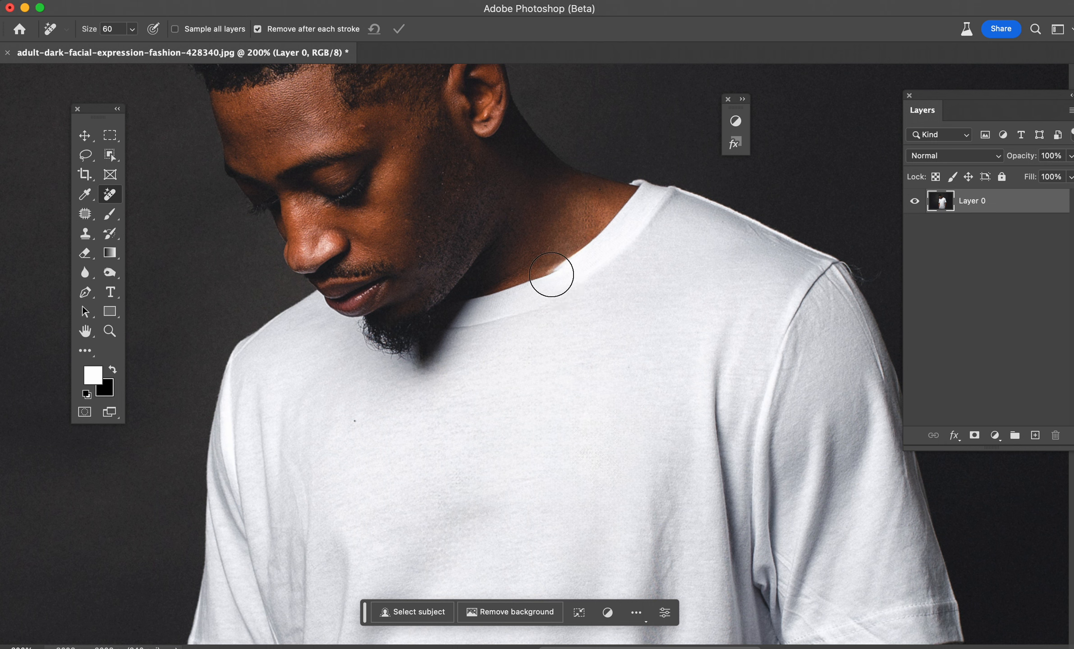
{"action": "key", "text": "bracketleft"}
{"action": "key", "text": "bracketleft"}
{"action": "key", "text": "bracketleft"}
{"action": "key", "text": "bracketleft"}
{"action": "left_click_drag", "start_coordinate": [576, 257], "coordinate": [524, 289]}
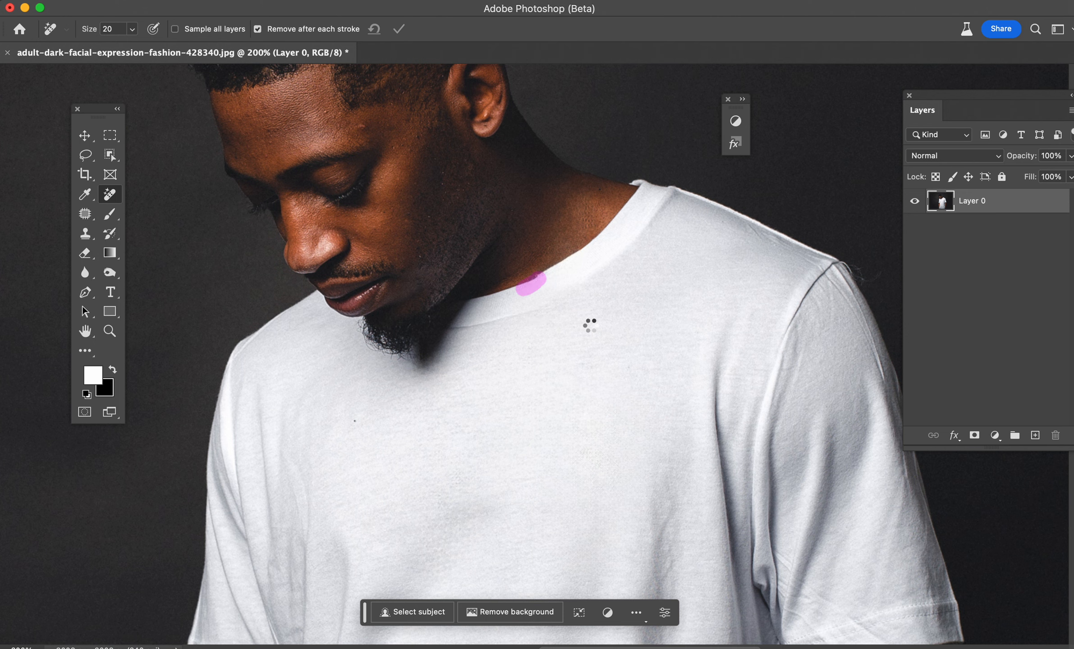
Step: Set the brush size to 30 and remove the gold wristwatch from the arm, then fit the image on screen
{"action": "key", "text": "super+minus"}
{"action": "key", "text": "super+minus"}
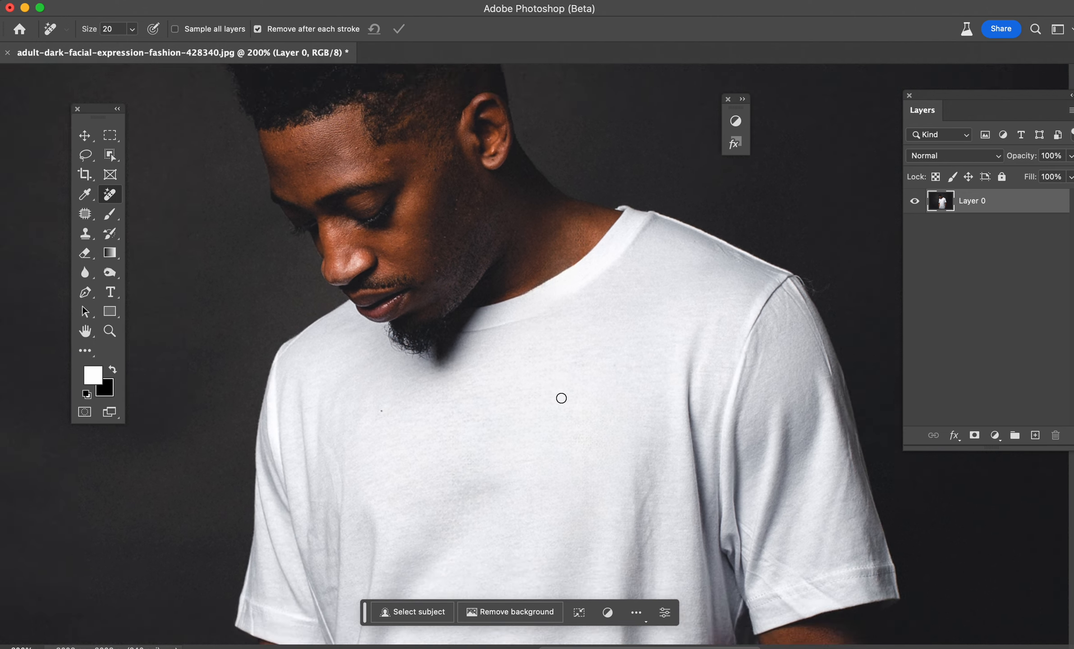
{"action": "scroll", "coordinate": [561, 398], "scroll_direction": "down", "scroll_amount": 5}
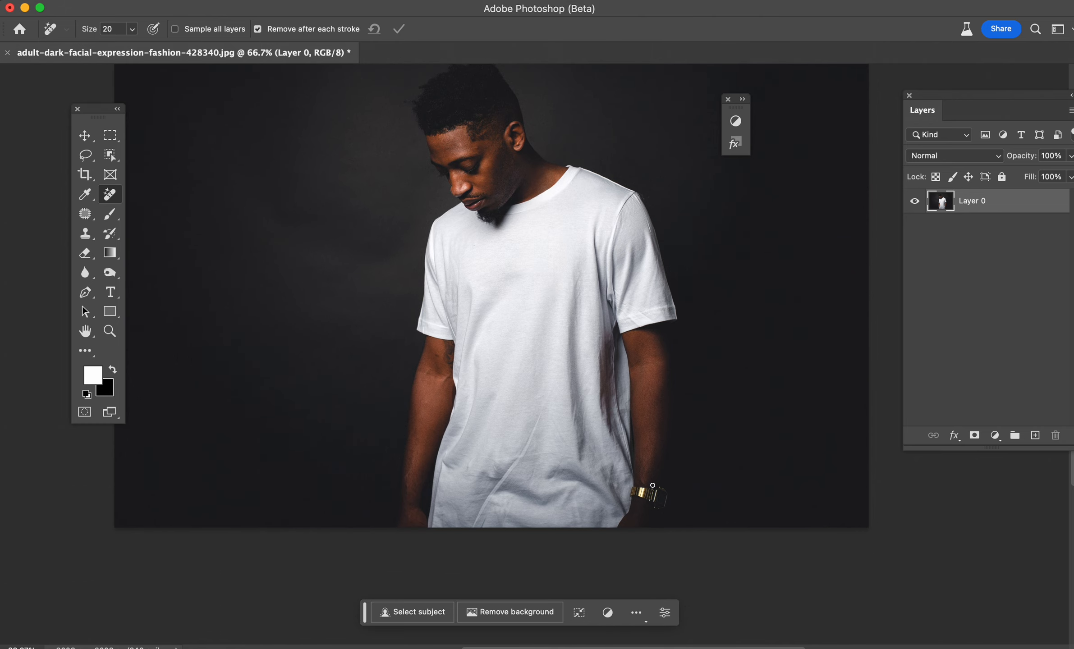
{"action": "key", "text": "super+equal"}
{"action": "key", "text": "super+equal"}
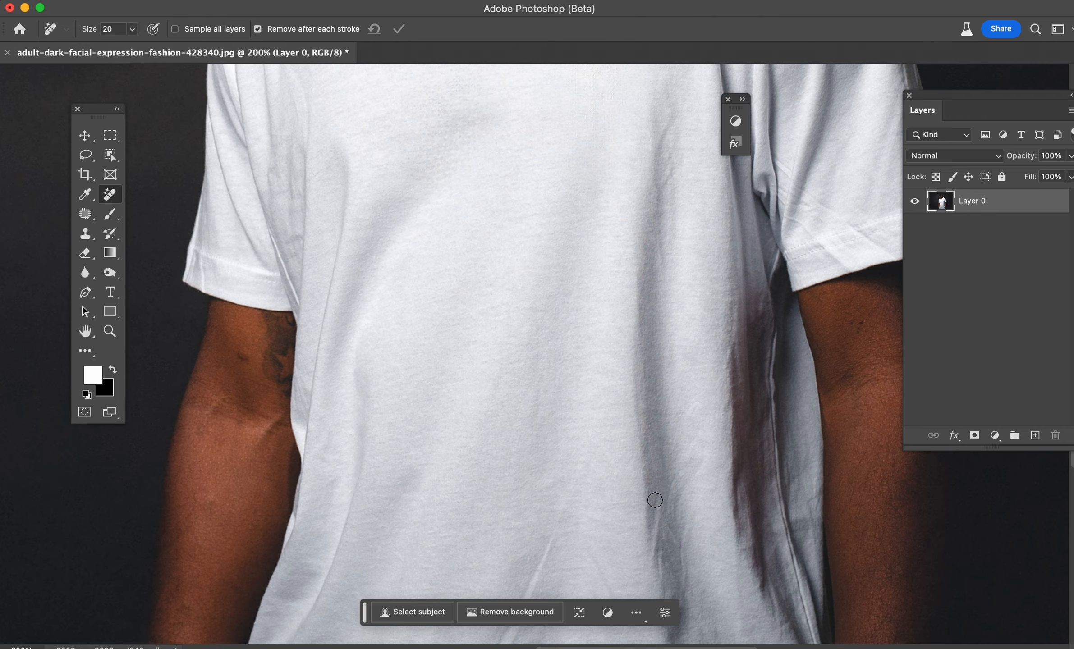
{"action": "scroll", "coordinate": [653, 496], "scroll_direction": "down", "scroll_amount": 8}
{"action": "scroll", "coordinate": [807, 367], "scroll_direction": "right", "scroll_amount": 5}
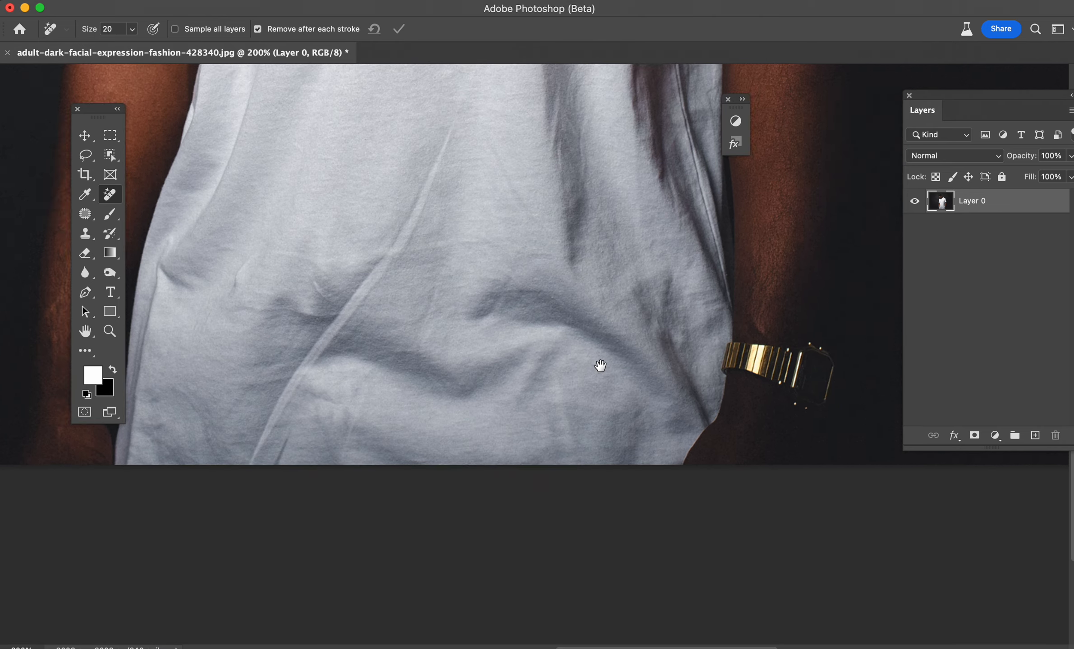
{"action": "key", "text": "bracketright"}
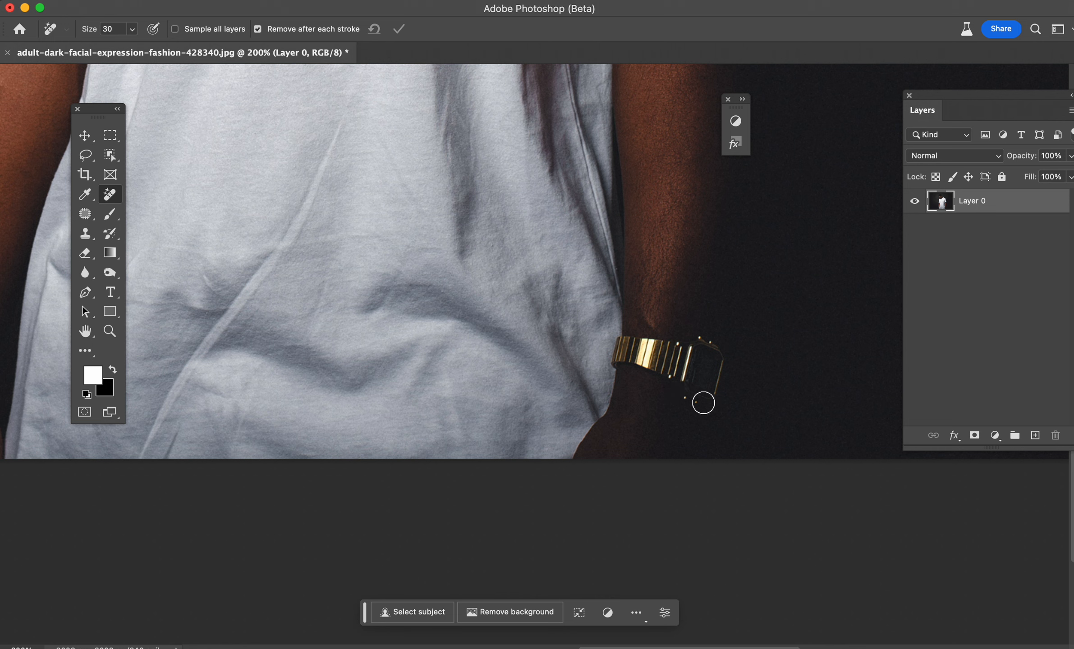
{"action": "mouse_move", "coordinate": [703, 402]}
{"action": "left_mouse_down"}
{"action": "mouse_move", "coordinate": [715, 359]}
{"action": "mouse_move", "coordinate": [693, 391]}
{"action": "mouse_move", "coordinate": [710, 354]}
{"action": "mouse_move", "coordinate": [700, 338]}
{"action": "mouse_move", "coordinate": [683, 389]}
{"action": "mouse_move", "coordinate": [674, 346]}
{"action": "mouse_move", "coordinate": [621, 344]}
{"action": "mouse_move", "coordinate": [620, 363]}
{"action": "mouse_move", "coordinate": [667, 370]}
{"action": "mouse_move", "coordinate": [709, 395]}
{"action": "left_mouse_up"}
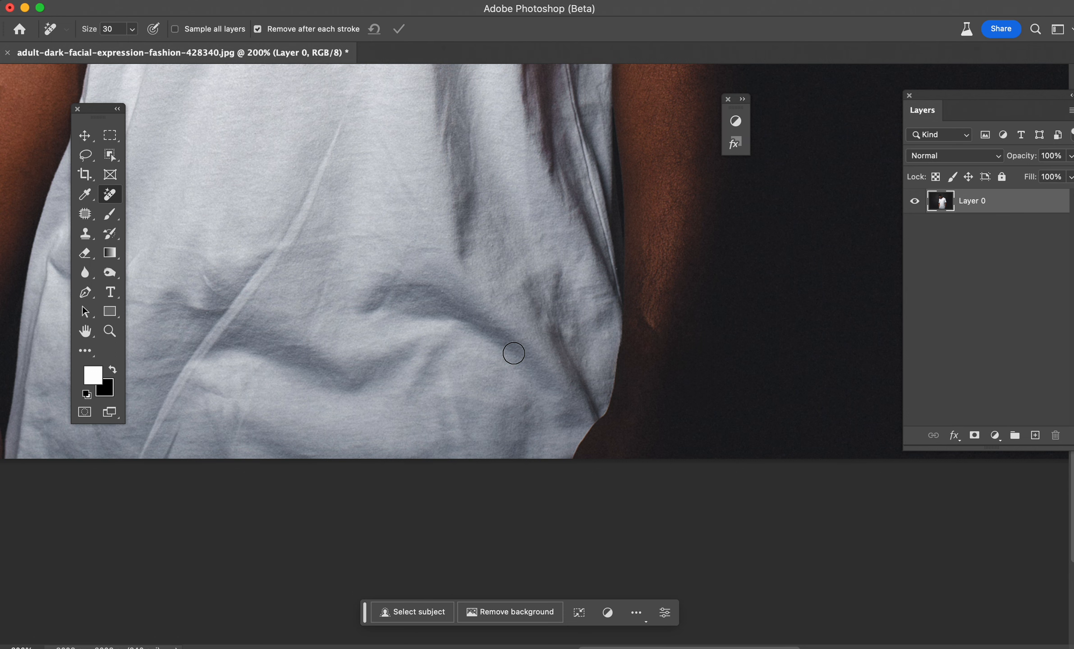
{"action": "key", "text": "super+0"}
{"action": "scroll", "coordinate": [514, 353], "scroll_direction": "down", "scroll_amount": 3}
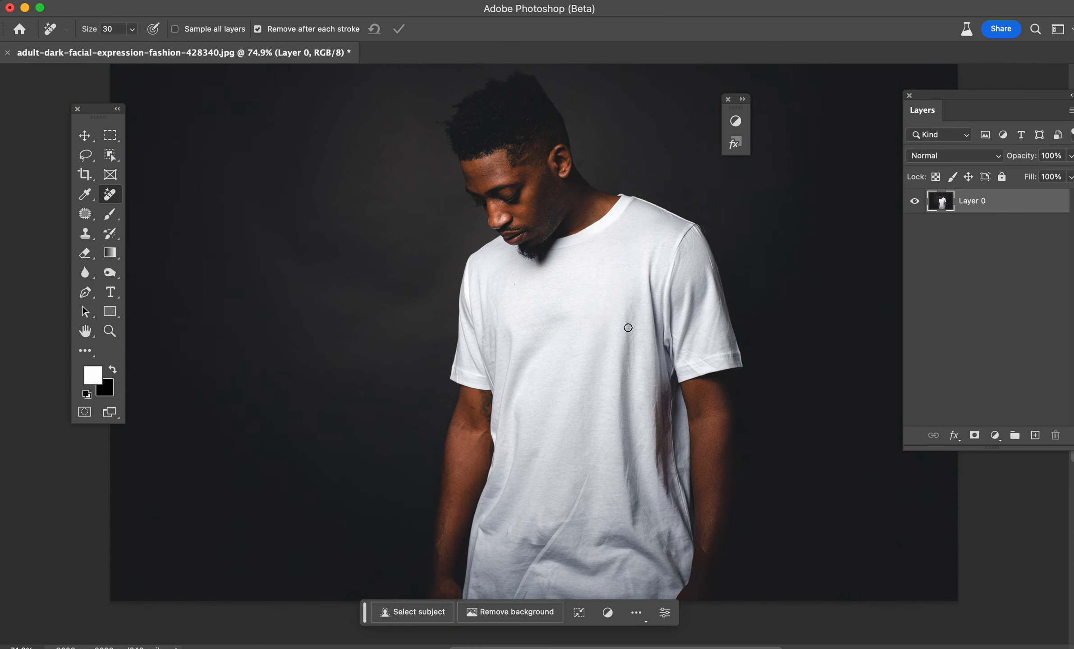
{"action": "left_click", "coordinate": [85, 213]}
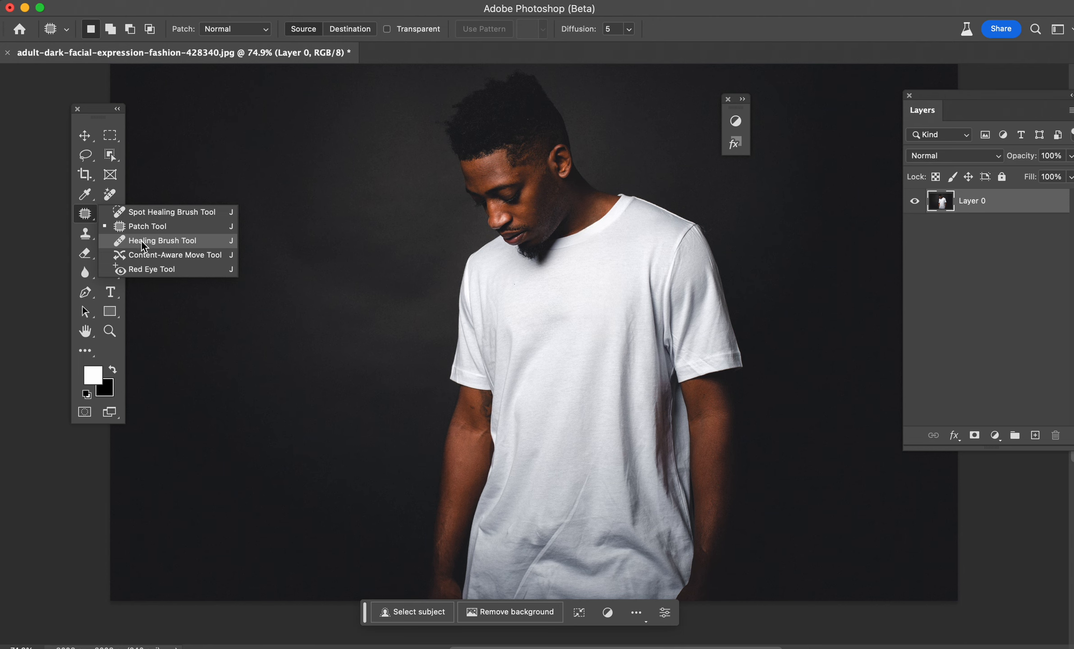
{"action": "left_click", "coordinate": [88, 213]}
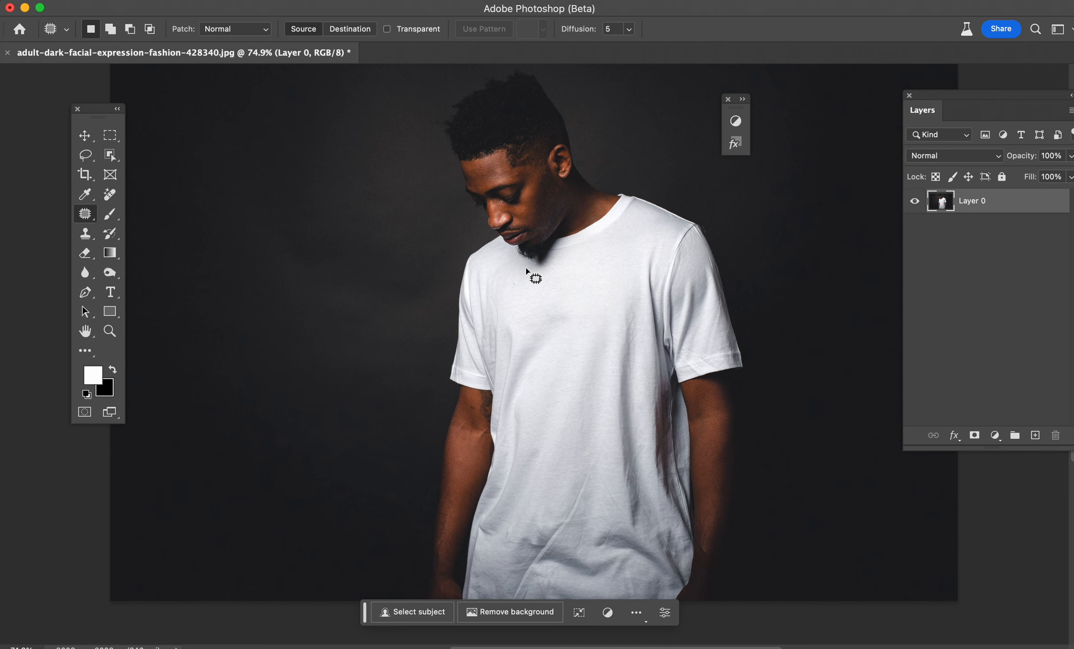
{"action": "left_click", "coordinate": [109, 195]}
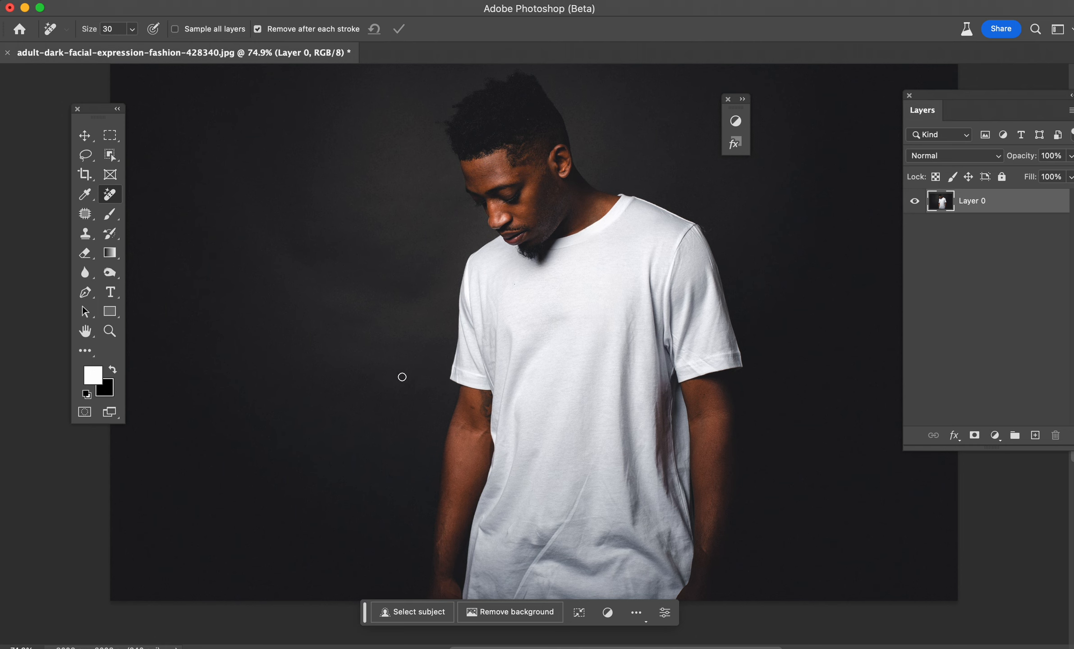
{"action": "left_click", "coordinate": [86, 215]}
{"action": "right_click", "coordinate": [85, 215]}
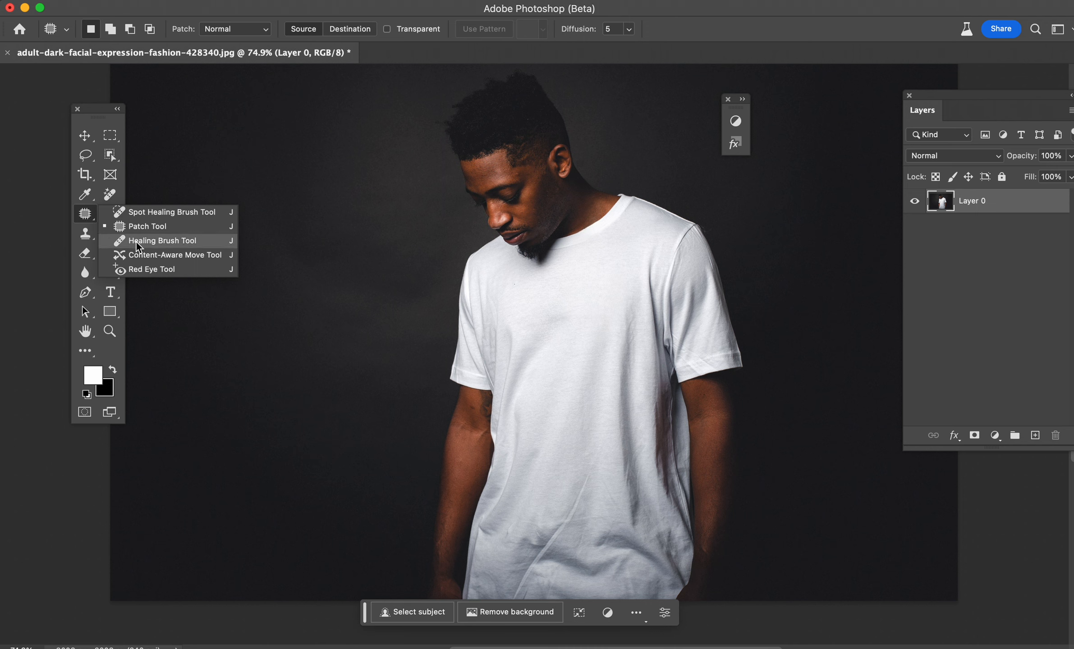
{"action": "left_click", "coordinate": [110, 195]}
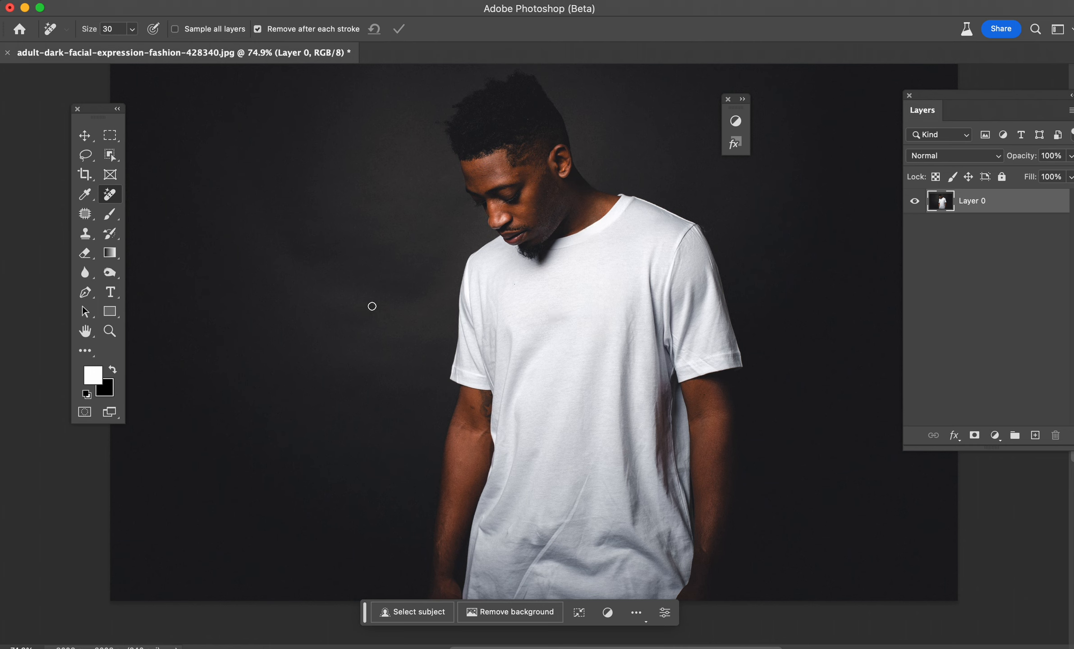
Step: Switch to the Lasso Tool, open the Adjustments panel and move it beside the Layers panel
{"action": "left_click", "coordinate": [86, 155]}
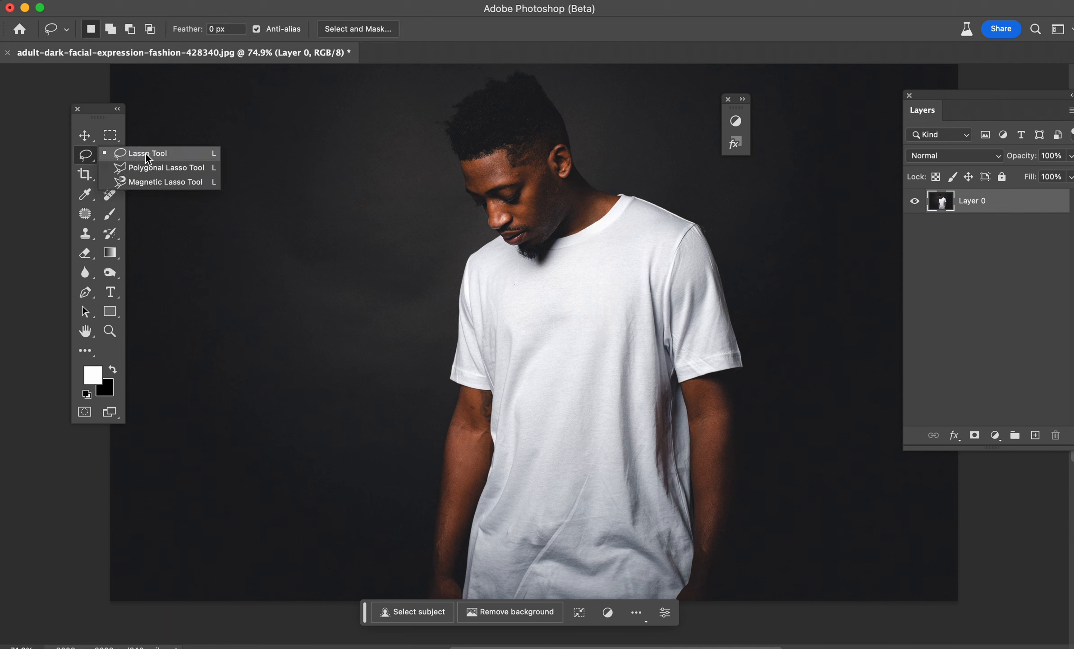
{"action": "left_click", "coordinate": [85, 158]}
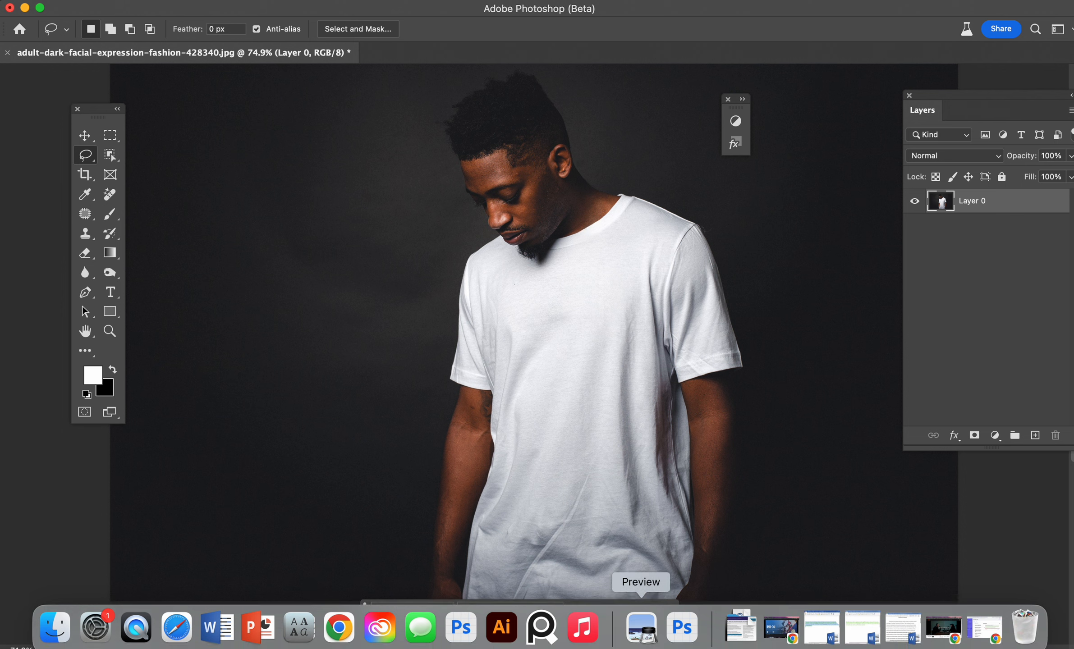
{"action": "left_click", "coordinate": [539, 2]}
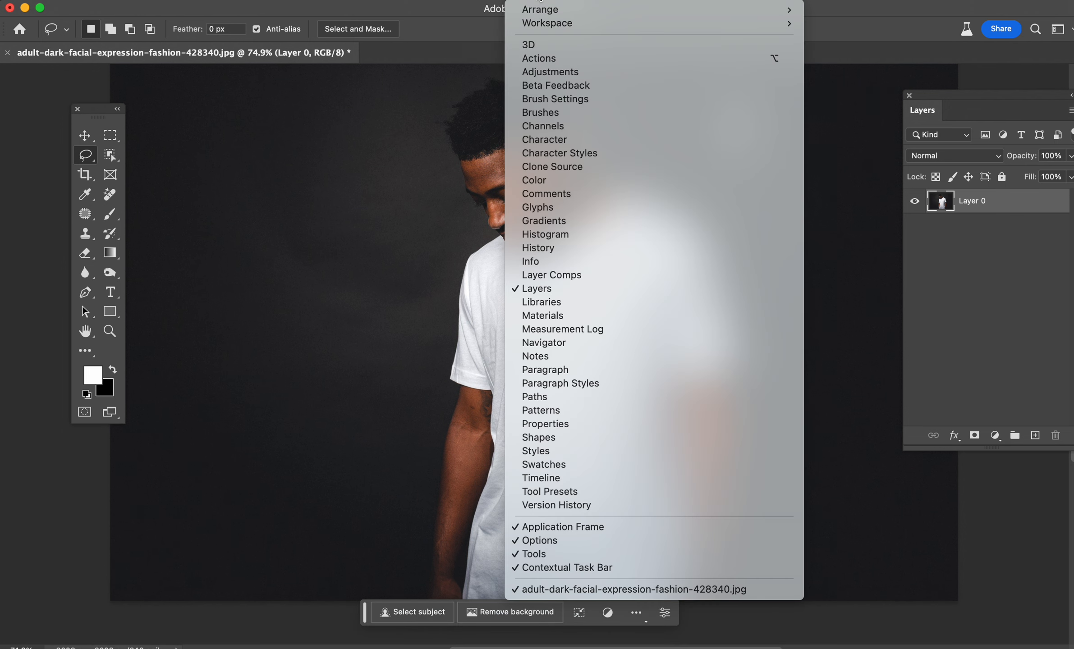
{"action": "left_click", "coordinate": [556, 73]}
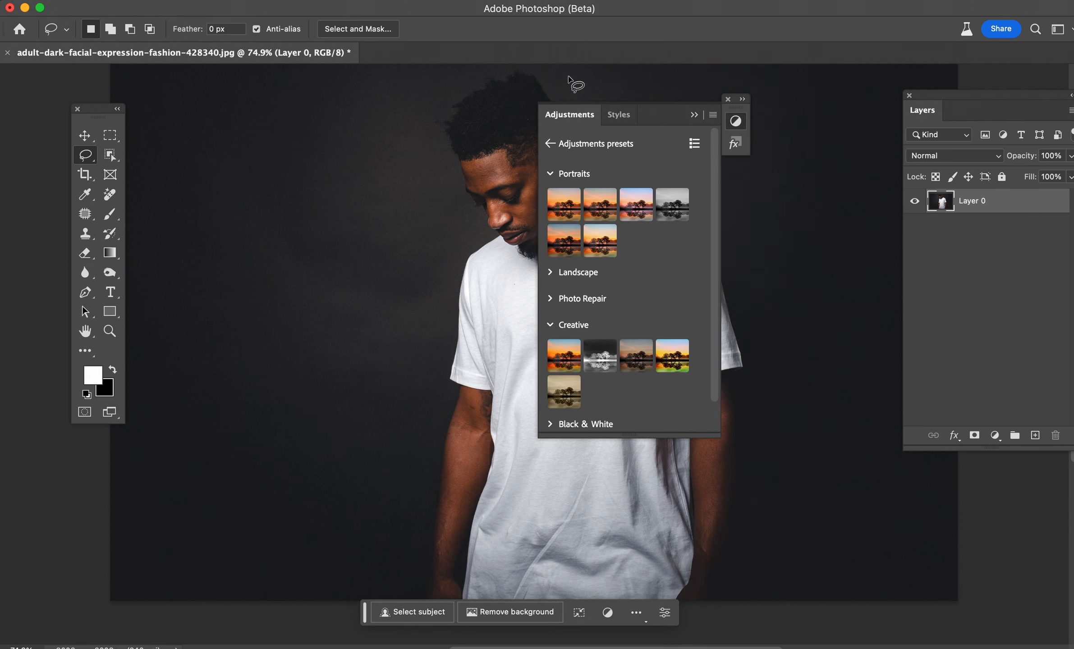
{"action": "left_click_drag", "start_coordinate": [578, 117], "coordinate": [804, 99]}
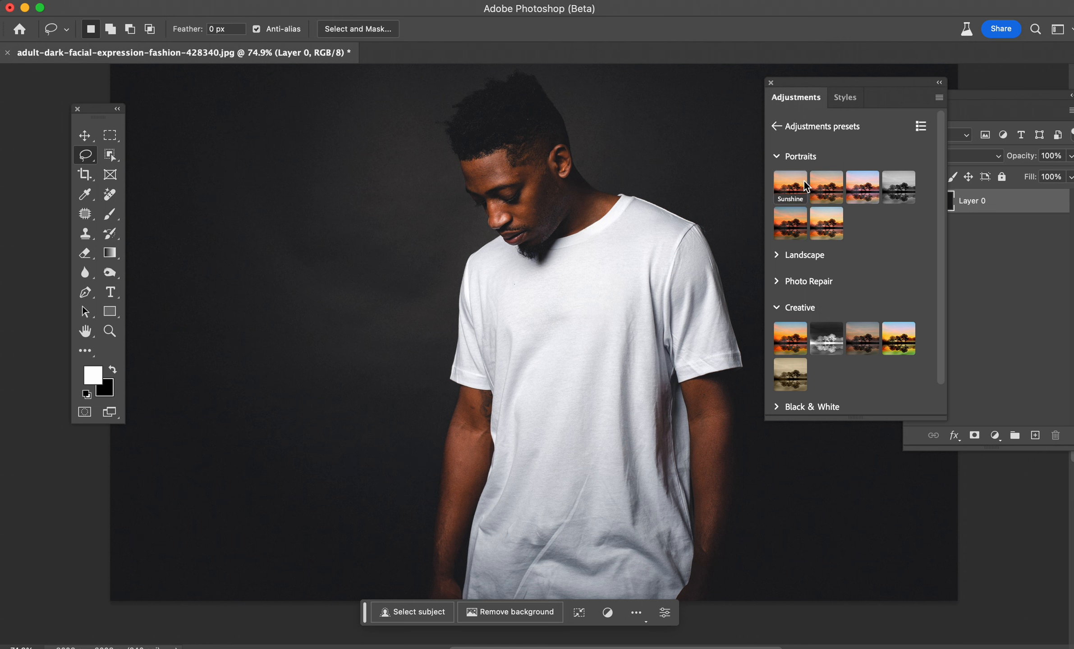
Step: Preview the Portraits, Creative and Photo Repair adjustment presets on the photo
{"action": "left_click", "coordinate": [791, 226]}
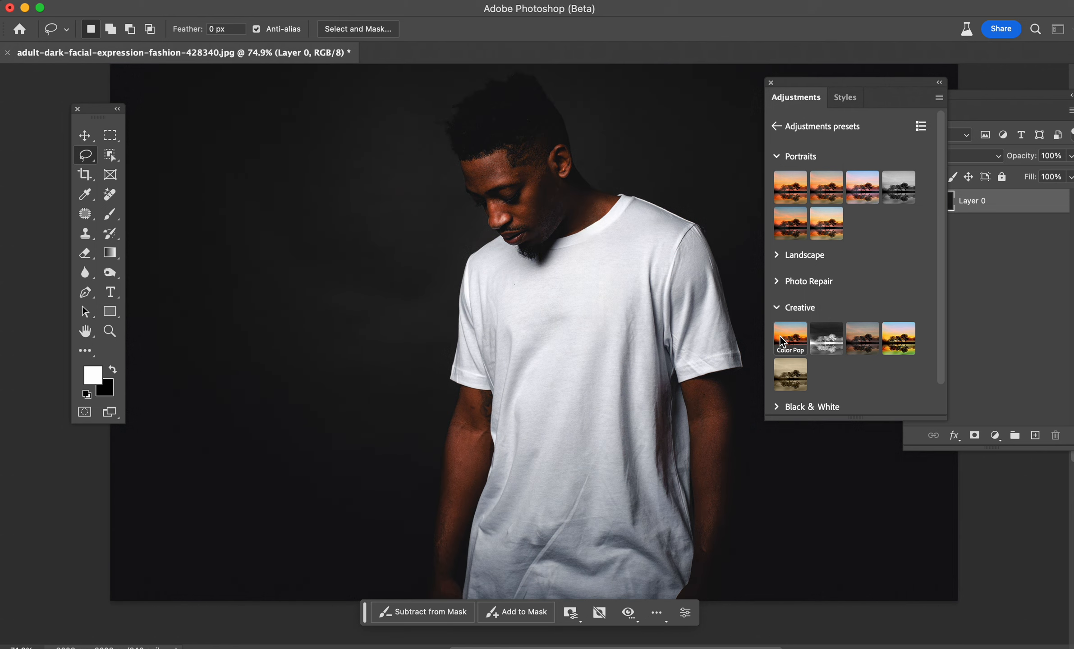
{"action": "mouse_move", "coordinate": [781, 336]}
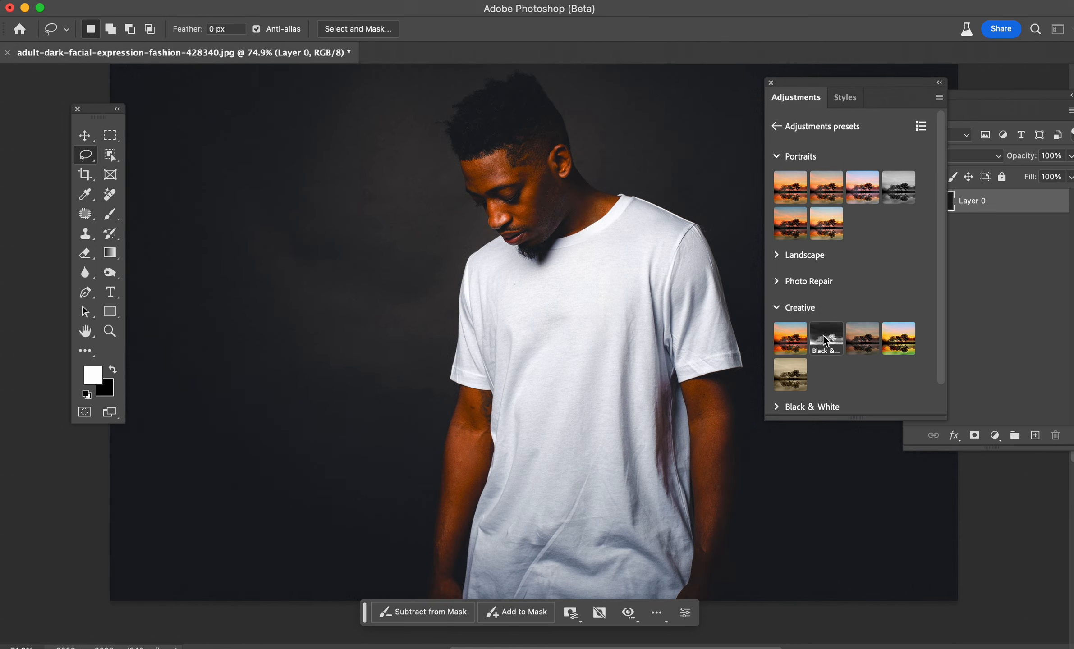
{"action": "mouse_move", "coordinate": [825, 341]}
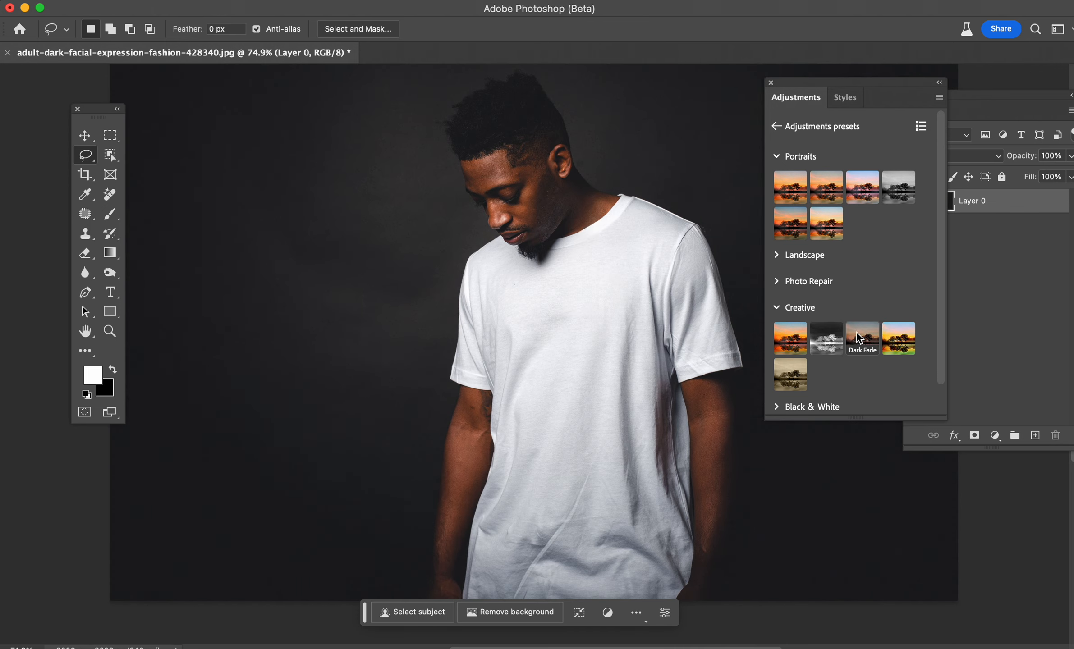
{"action": "mouse_move", "coordinate": [856, 333]}
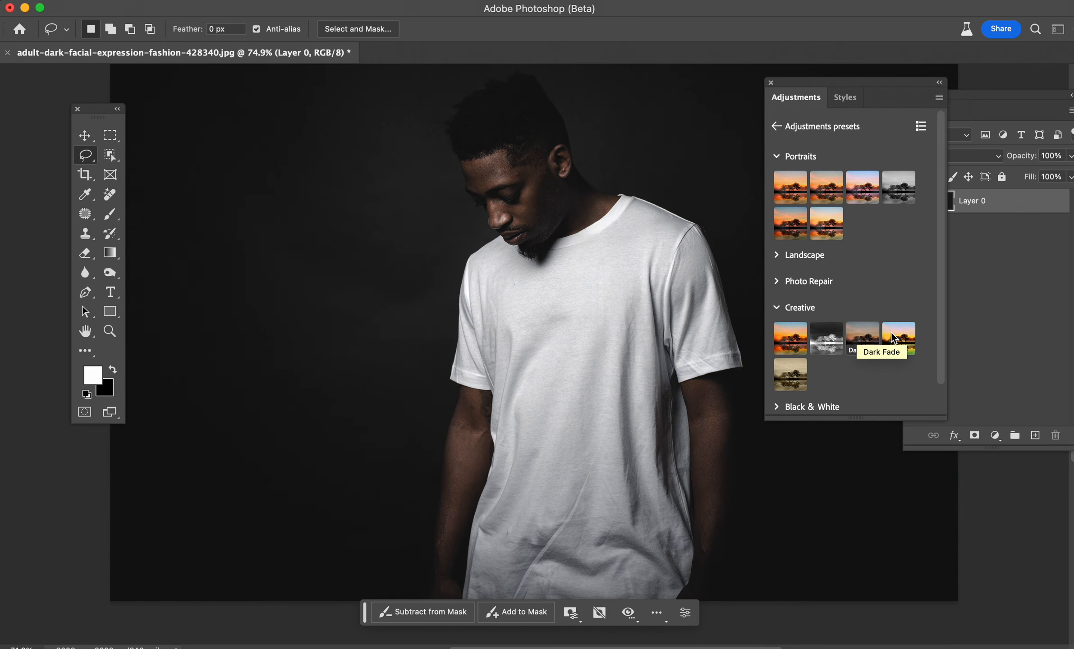
{"action": "mouse_move", "coordinate": [891, 332]}
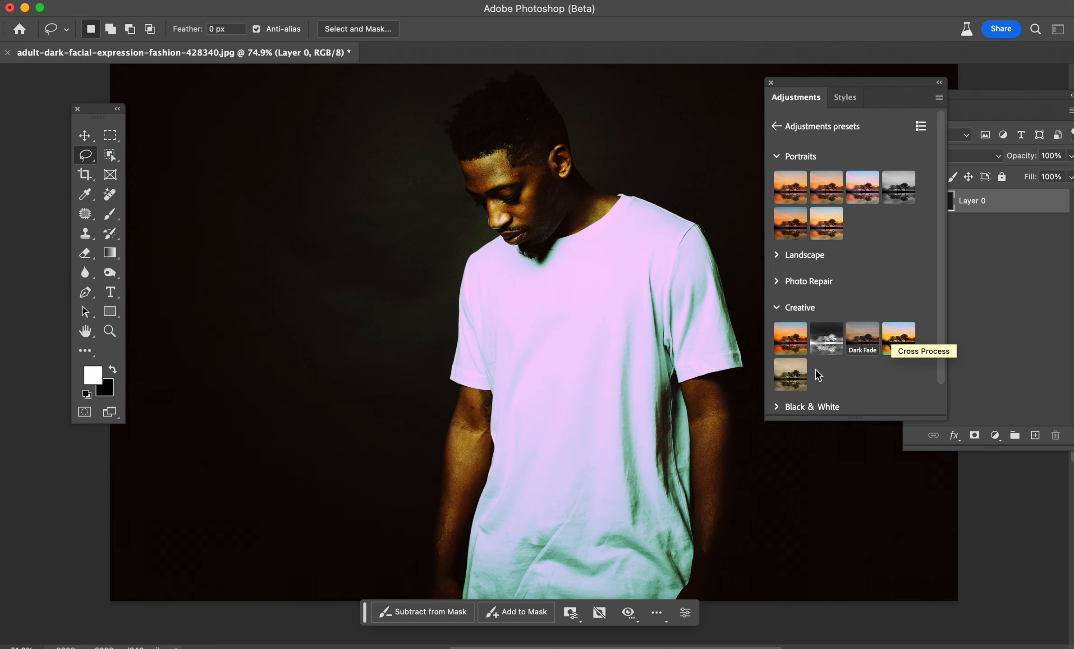
{"action": "mouse_move", "coordinate": [797, 381]}
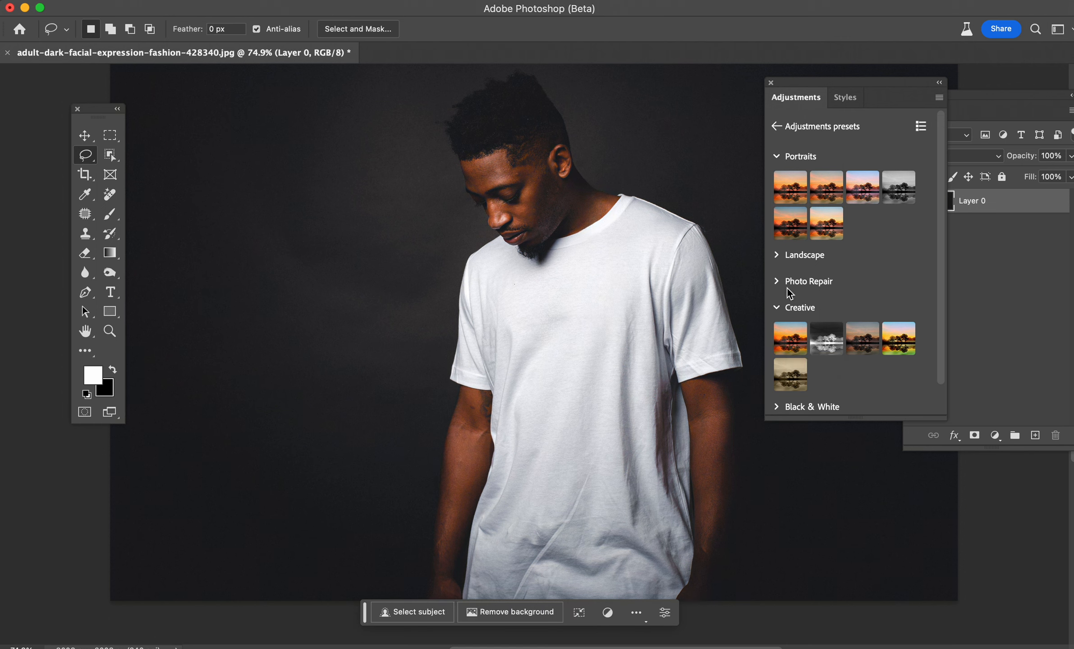
{"action": "left_click", "coordinate": [776, 283]}
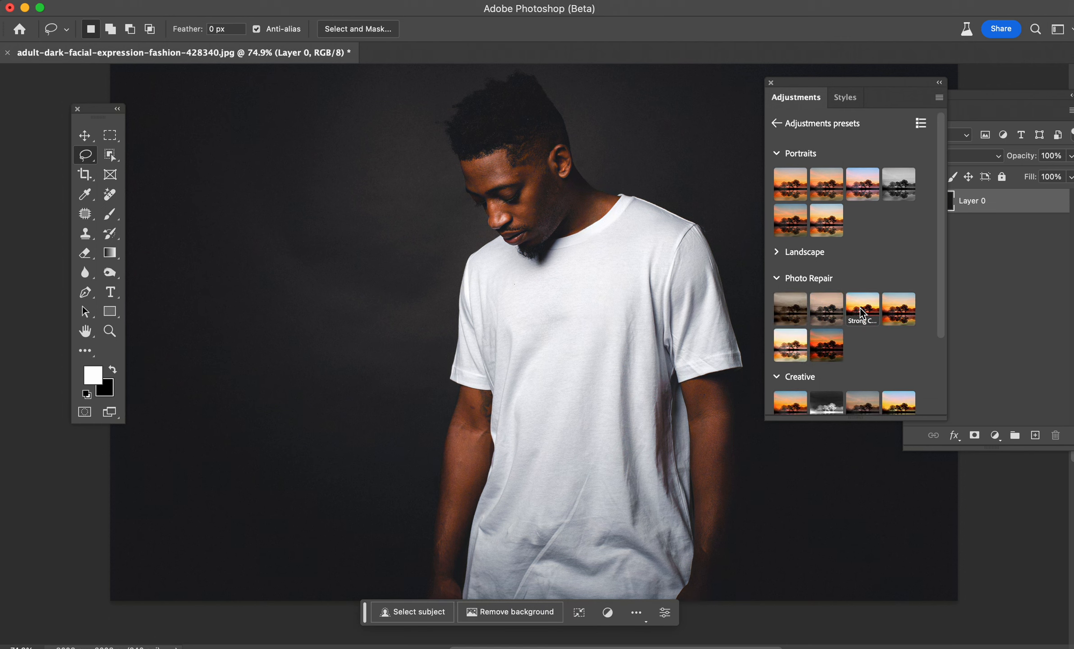
{"action": "mouse_move", "coordinate": [862, 313]}
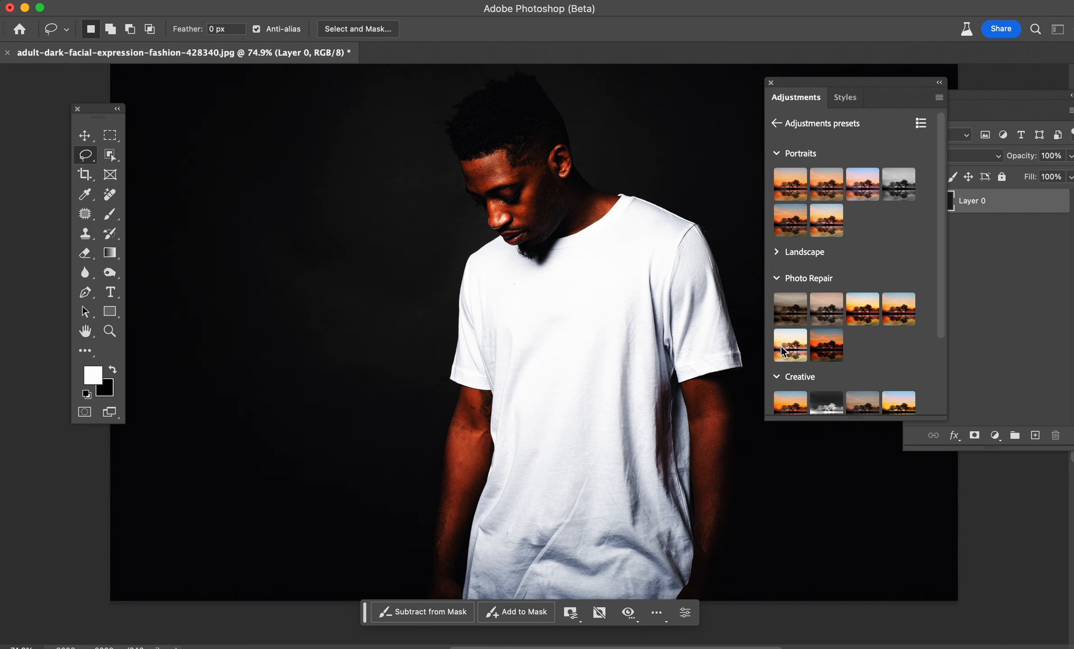
{"action": "mouse_move", "coordinate": [788, 349]}
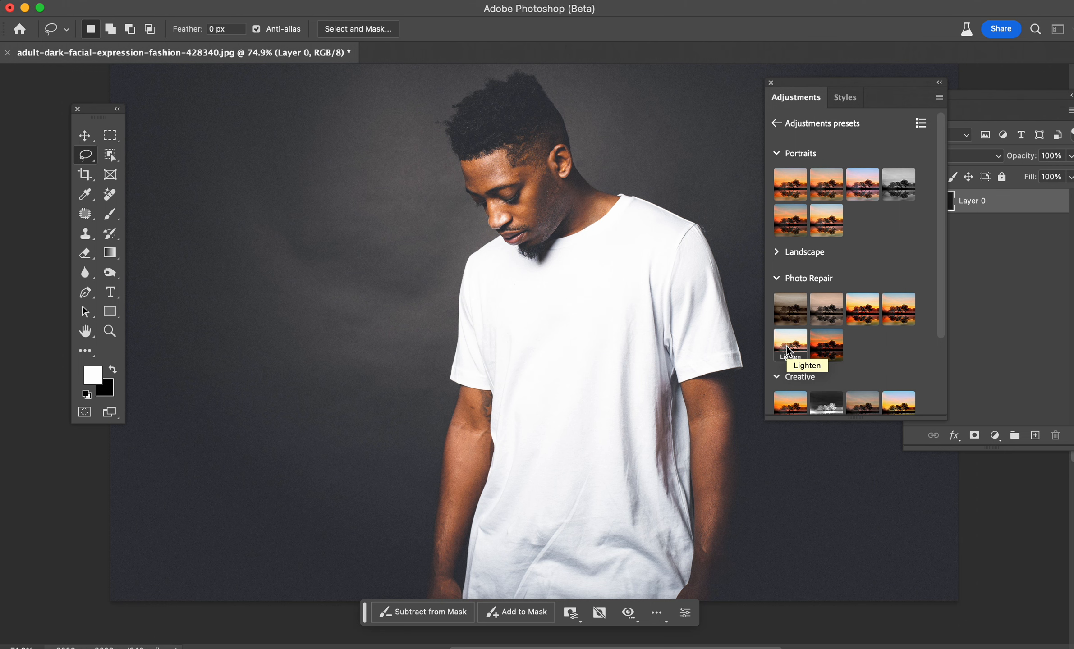
Step: Expand the Landscape presets and apply the Sunshine portrait adjustment preset to the photo
{"action": "left_click", "coordinate": [777, 252]}
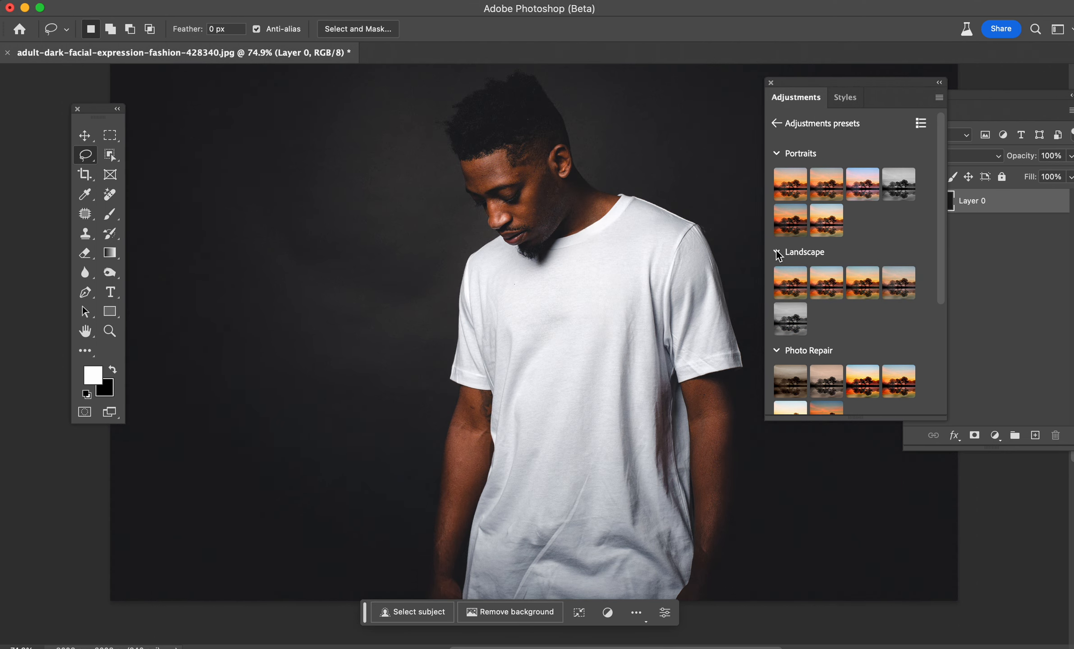
{"action": "left_click", "coordinate": [792, 185]}
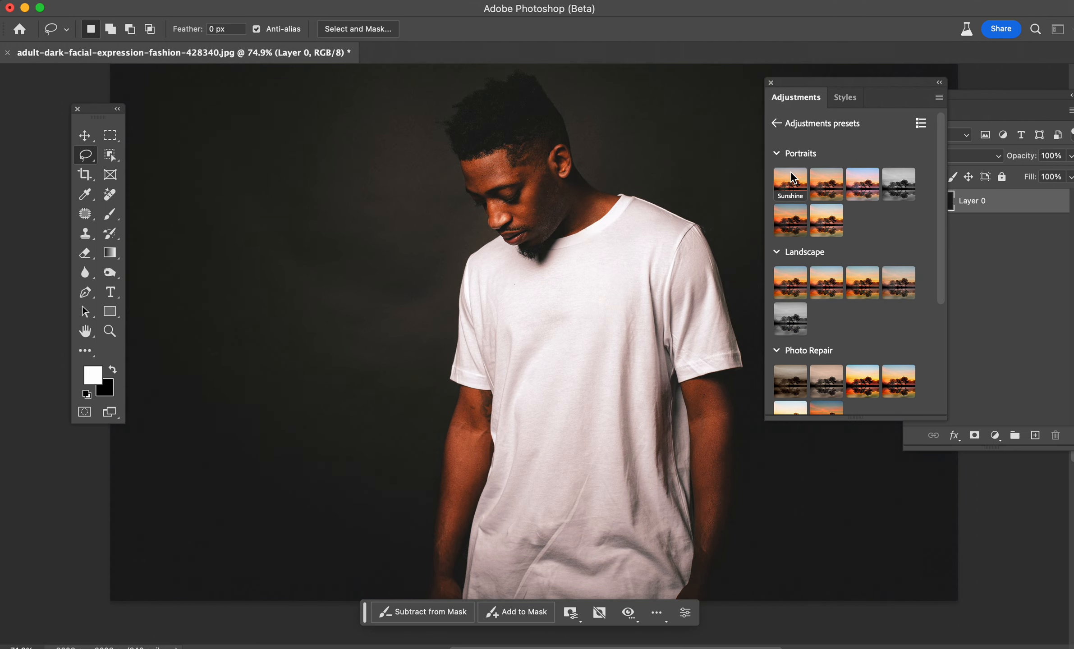